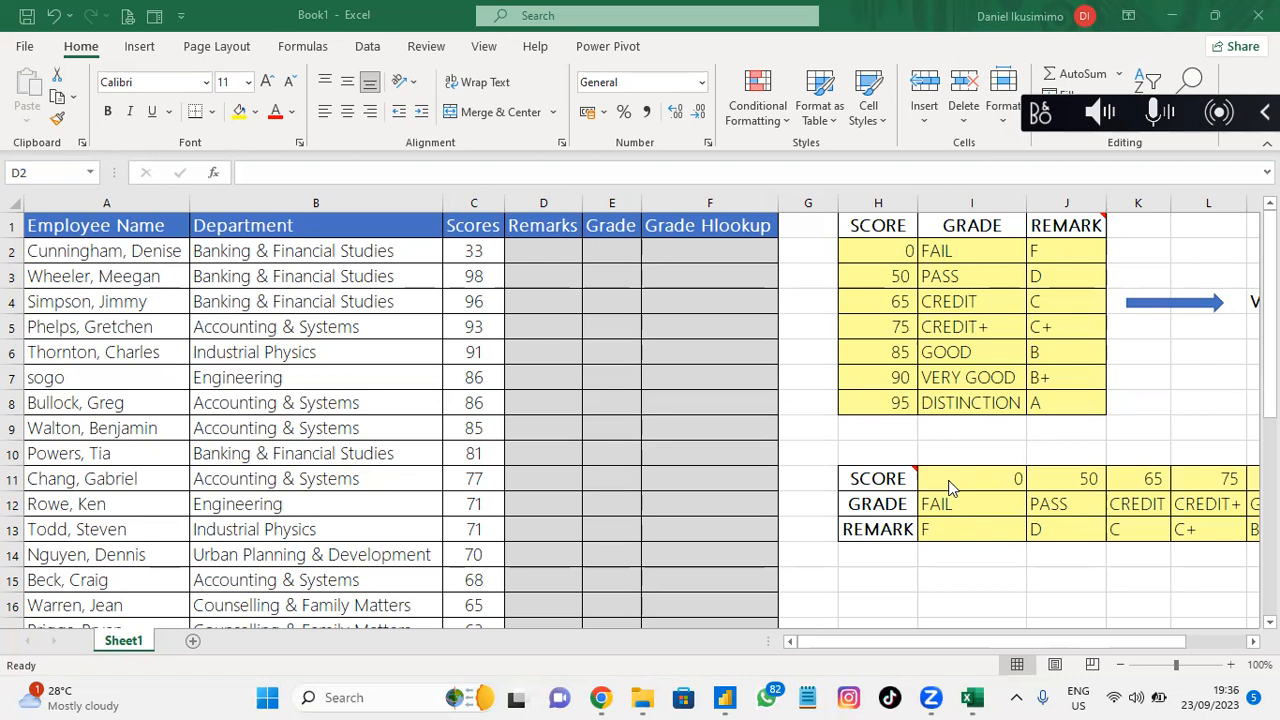
# Step: Start a VLOOKUP formula in cell D2 of the Remarks column with the scores C2:C31 as the lookup value
pyautogui.click(549, 249)
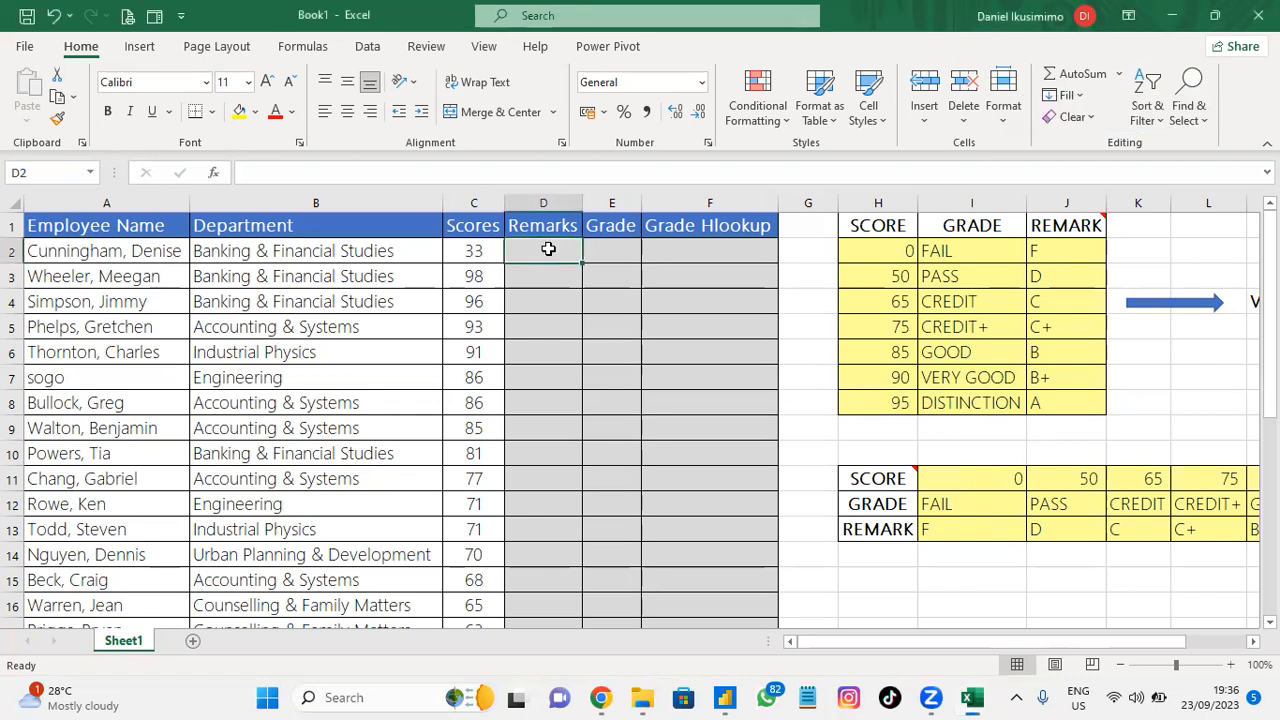
pyautogui.write('=')
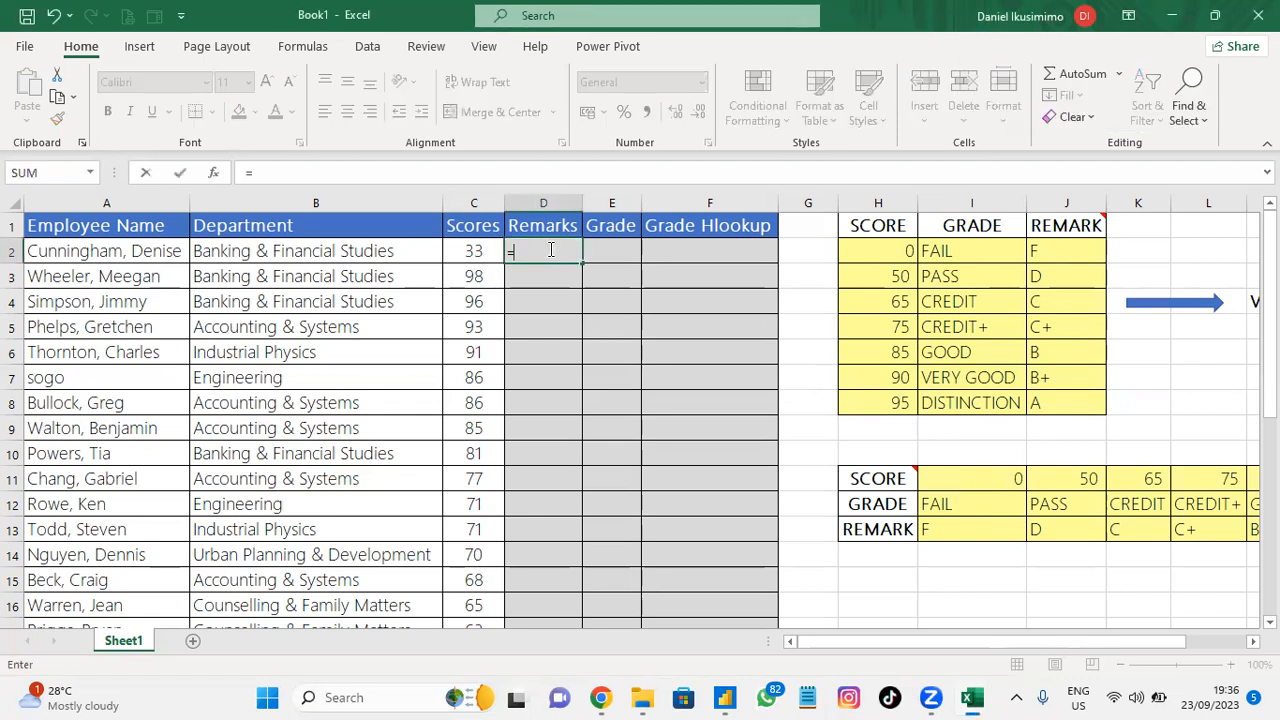
pyautogui.write('vloo')
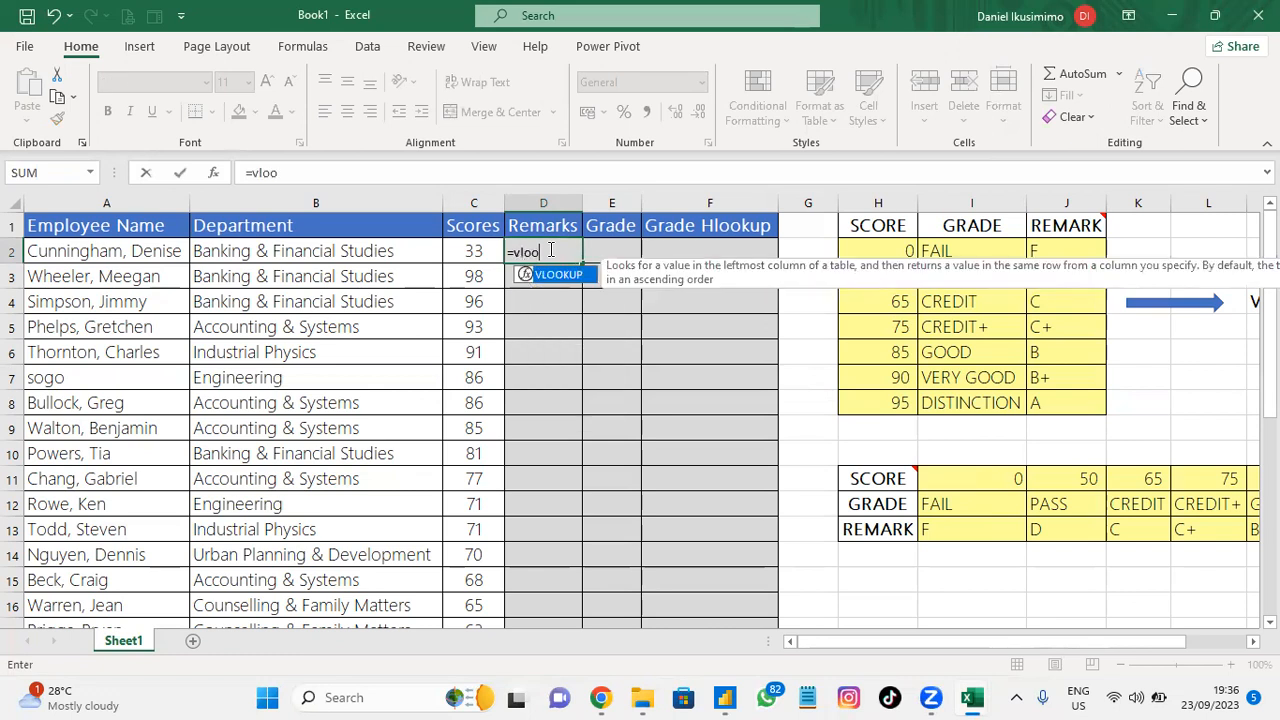
pyautogui.doubleClick(548, 276)
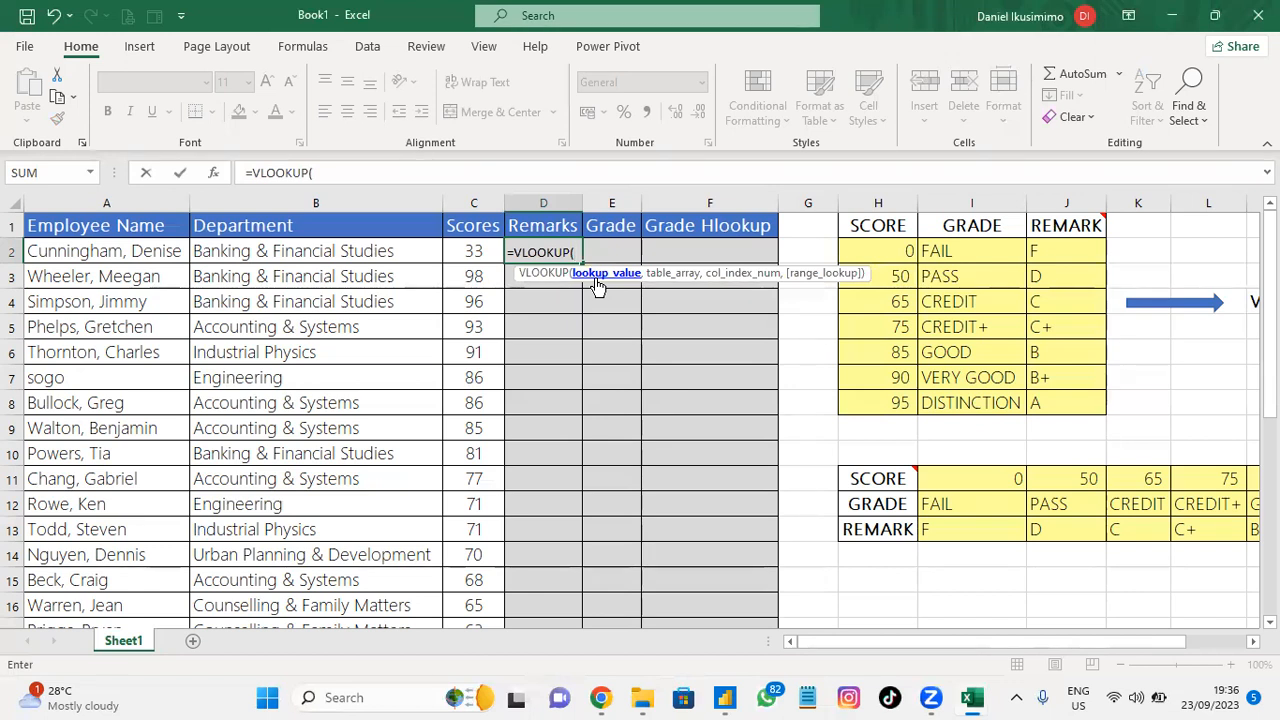
pyautogui.click(472, 251)
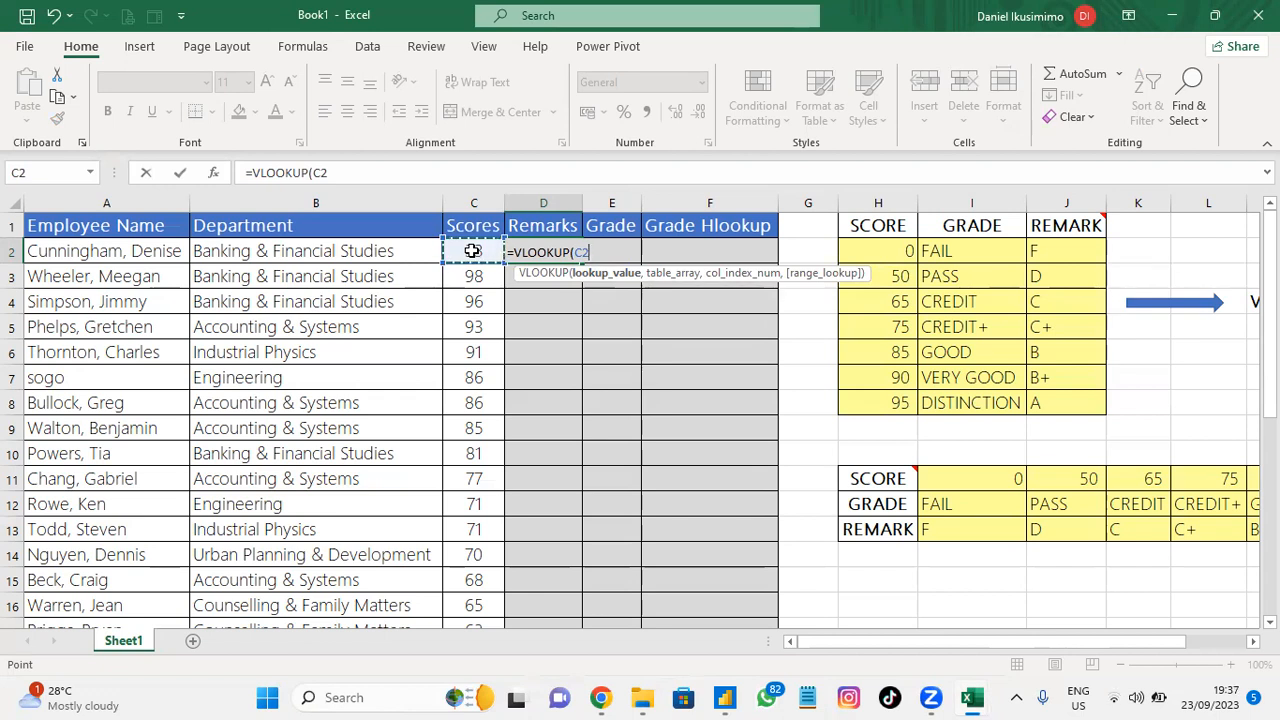
pyautogui.hotkey('ctrl', 'shift', 'Down')
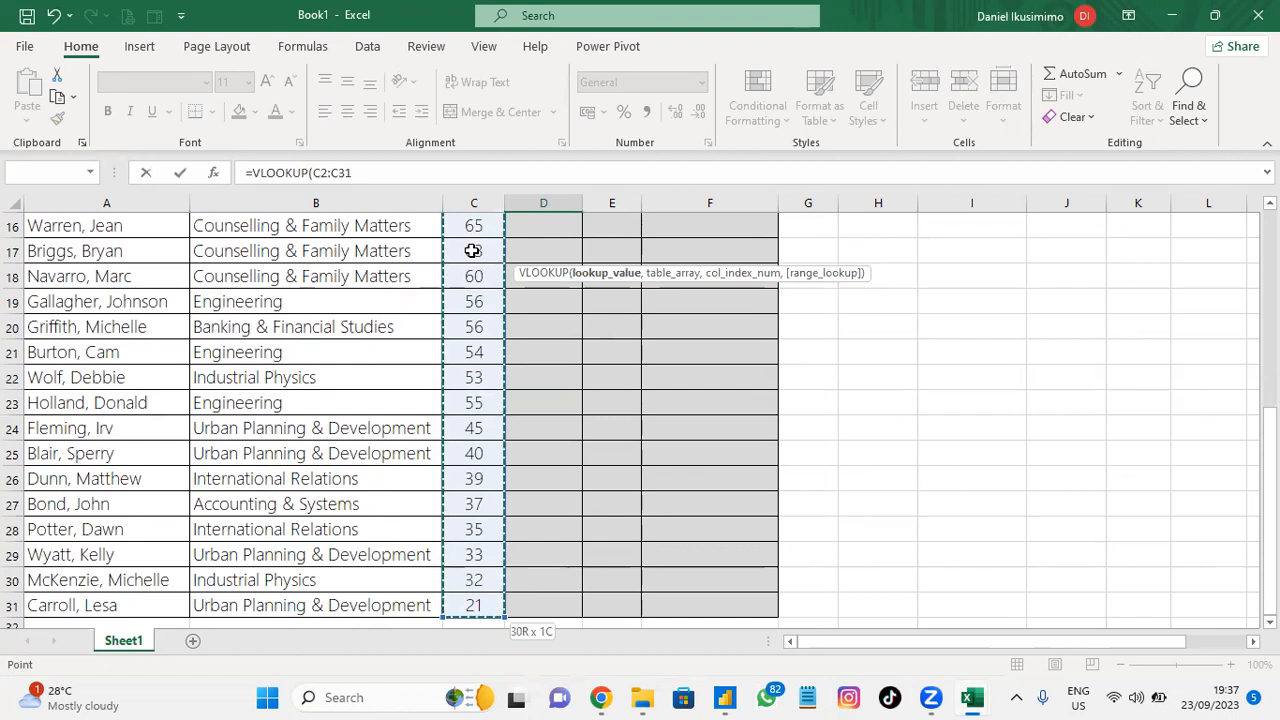
pyautogui.write(',')
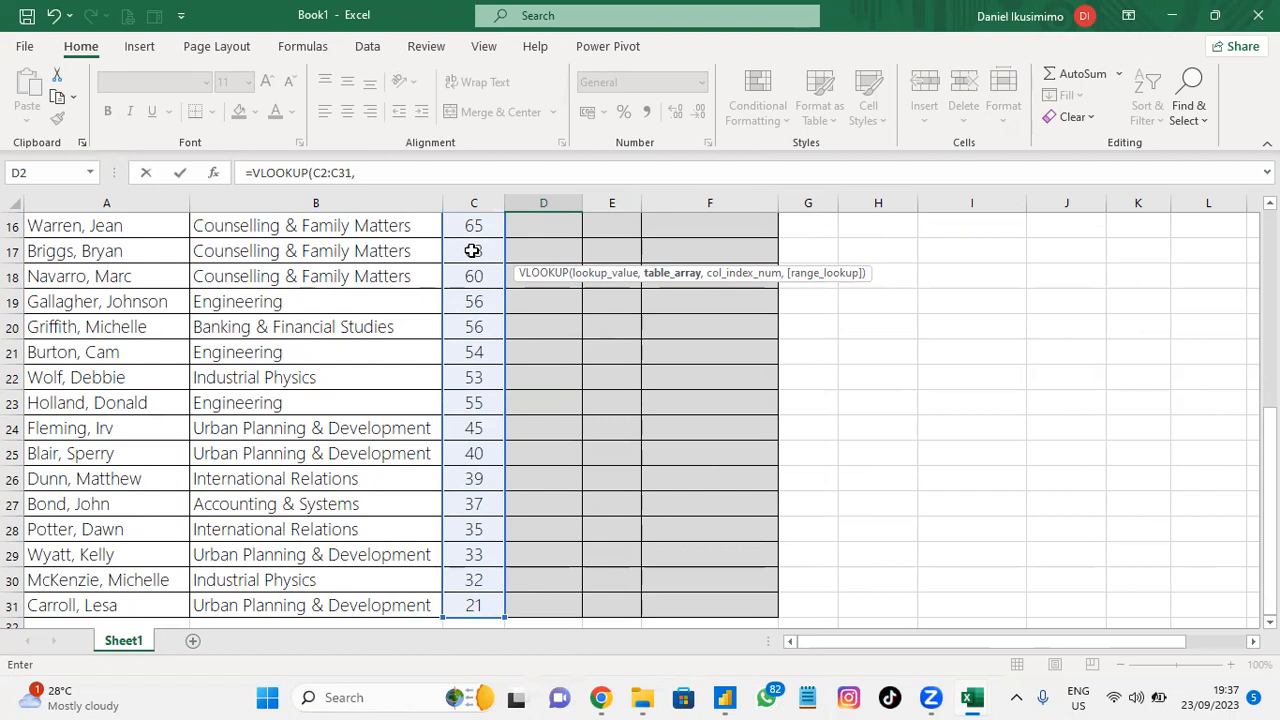
pyautogui.press('Up')
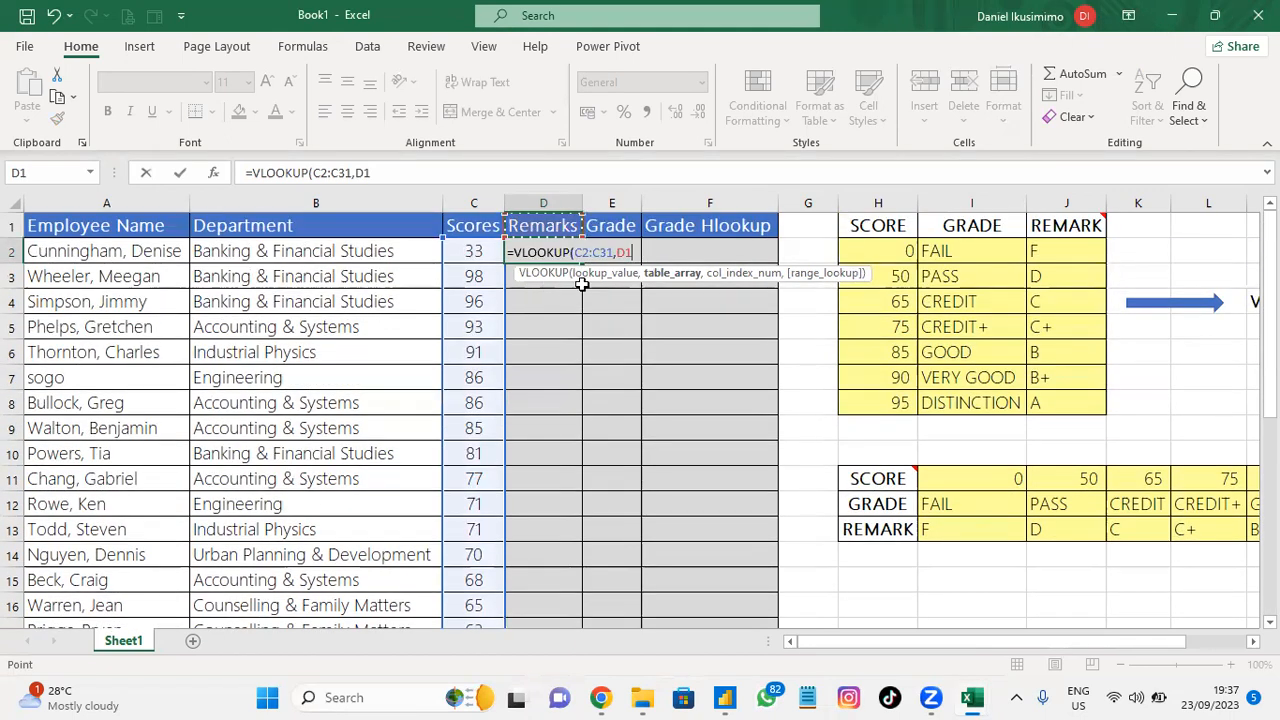
pyautogui.press('BackSpace')
pyautogui.press('BackSpace')
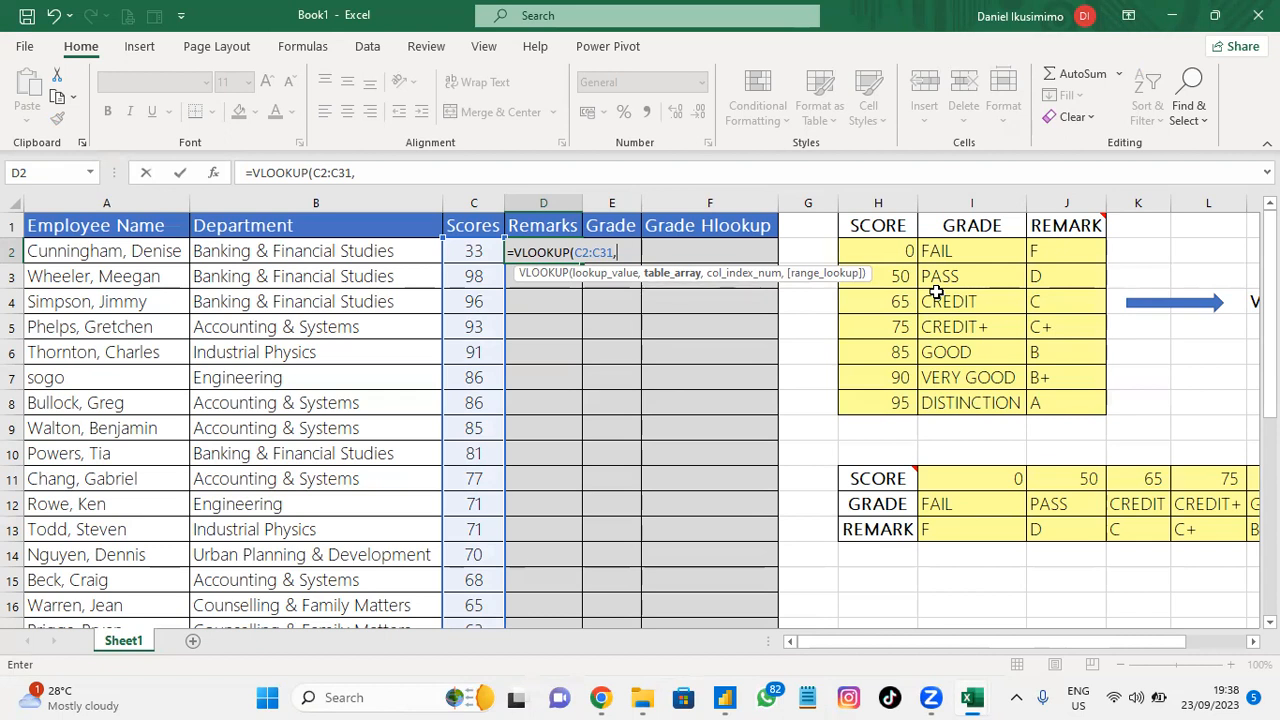
pyautogui.click(876, 226)
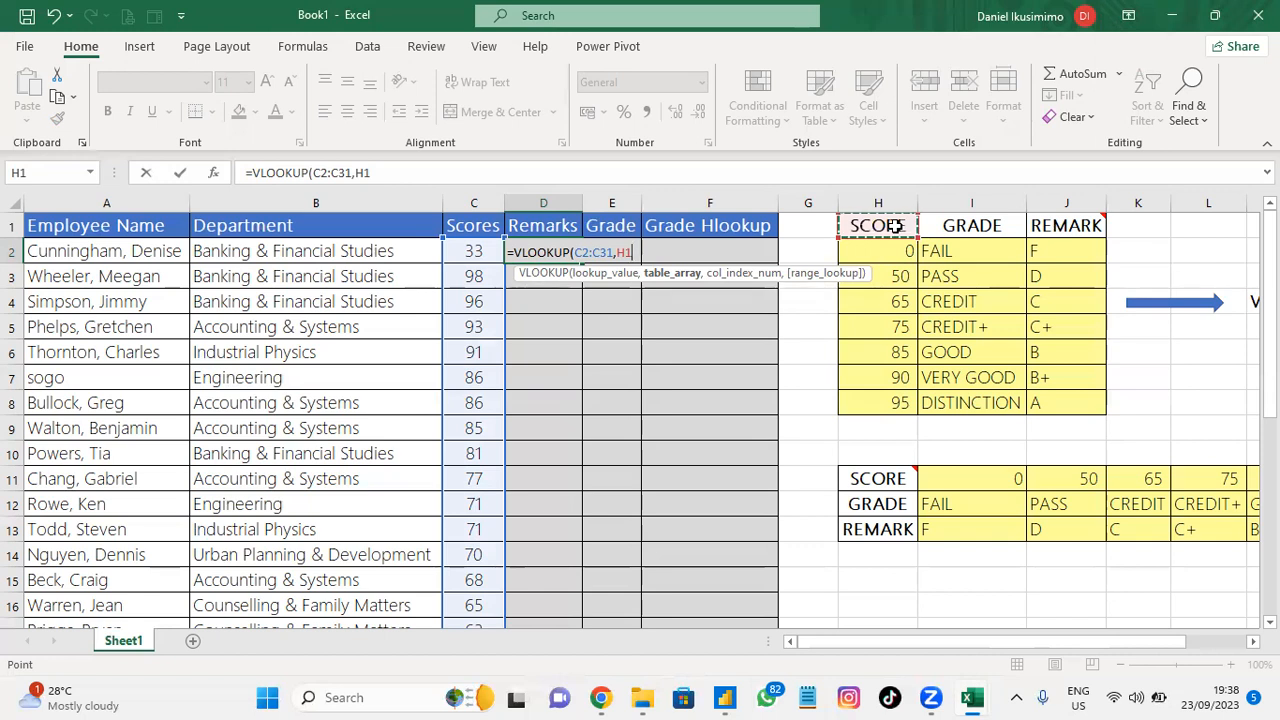
pyautogui.hotkey('ctrl', 'shift', 'Right')
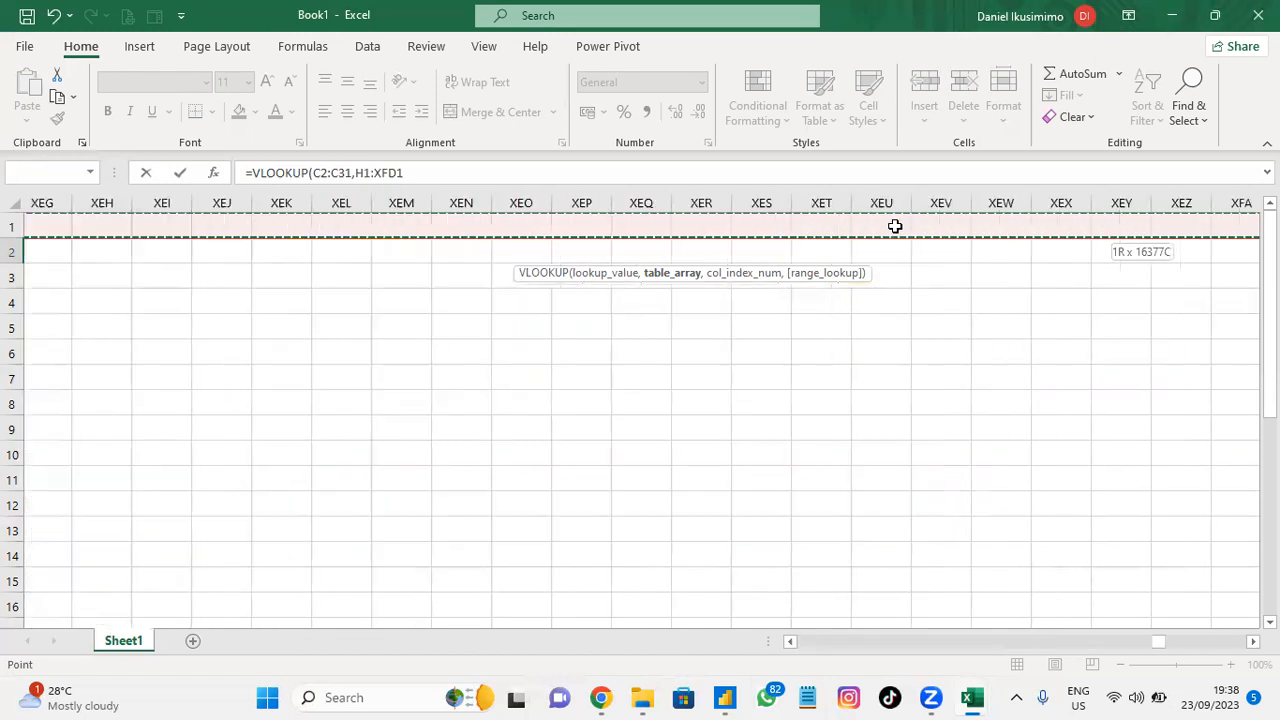
pyautogui.hotkey('ctrl', 'shift', 'Left')
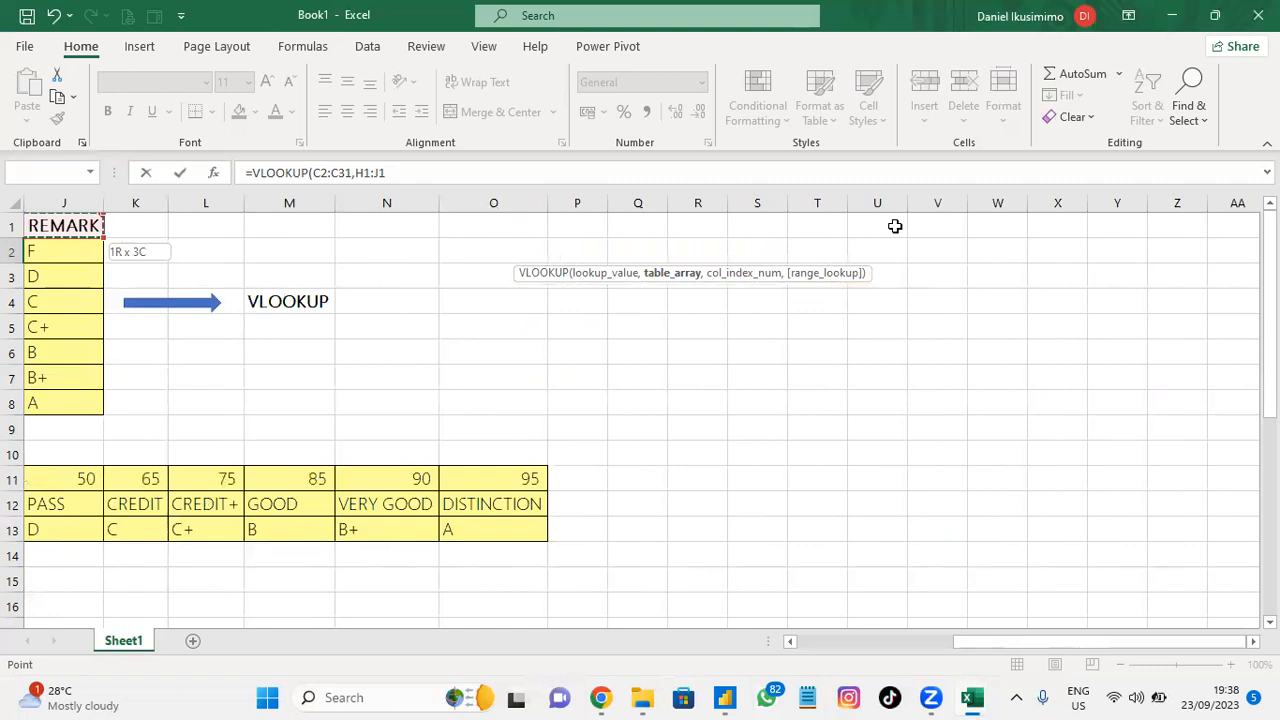
pyautogui.hotkey('ctrl', 'shift', 'Down')
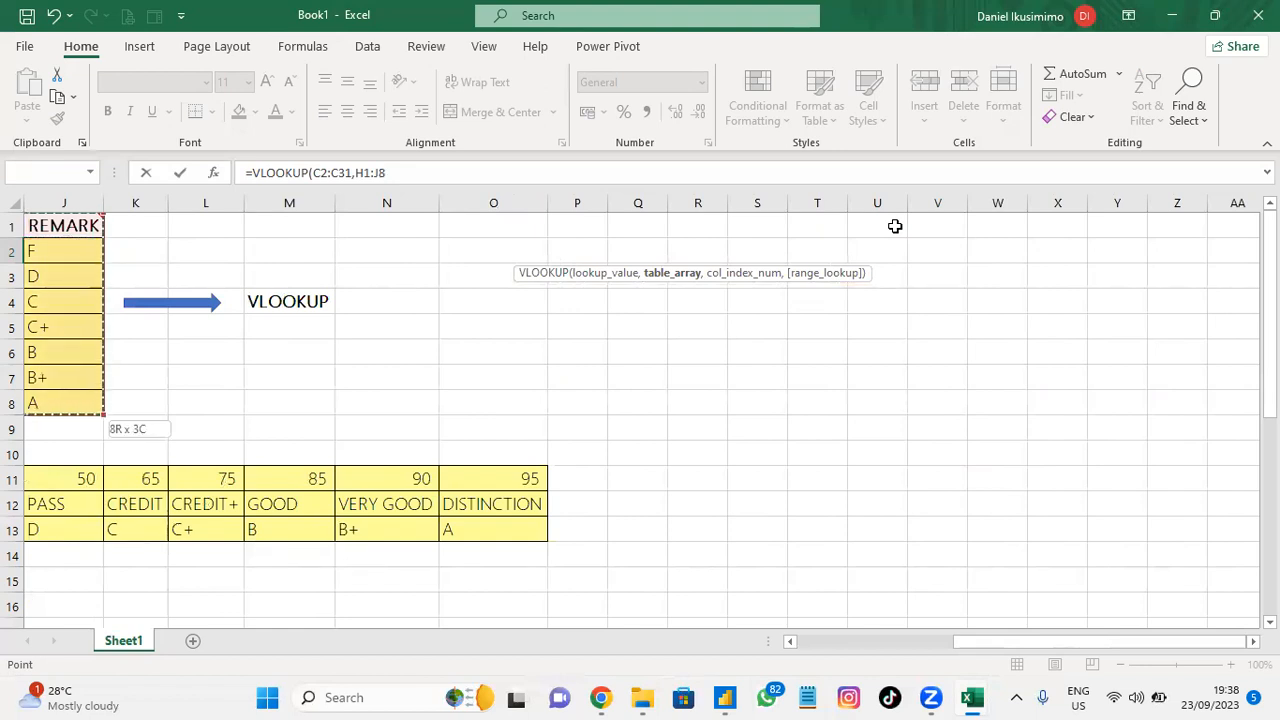
pyautogui.moveTo(1044, 641); pyautogui.dragTo(843, 664)
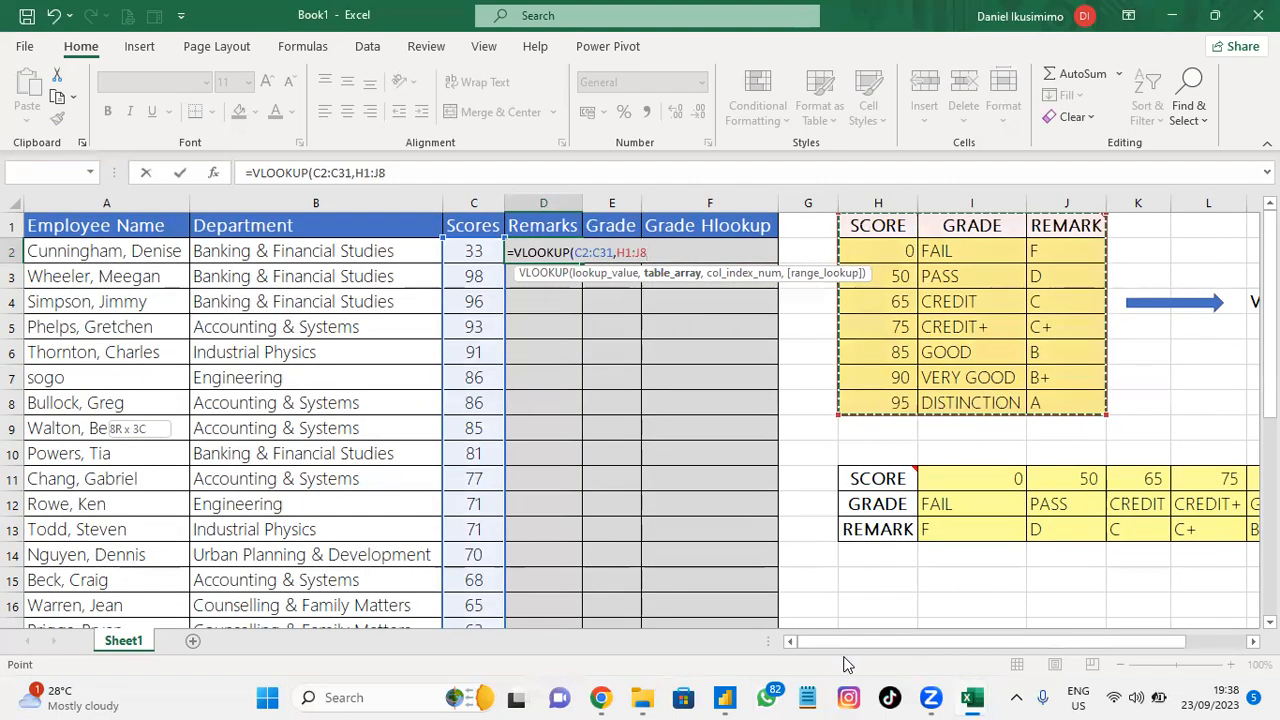
pyautogui.write(',')
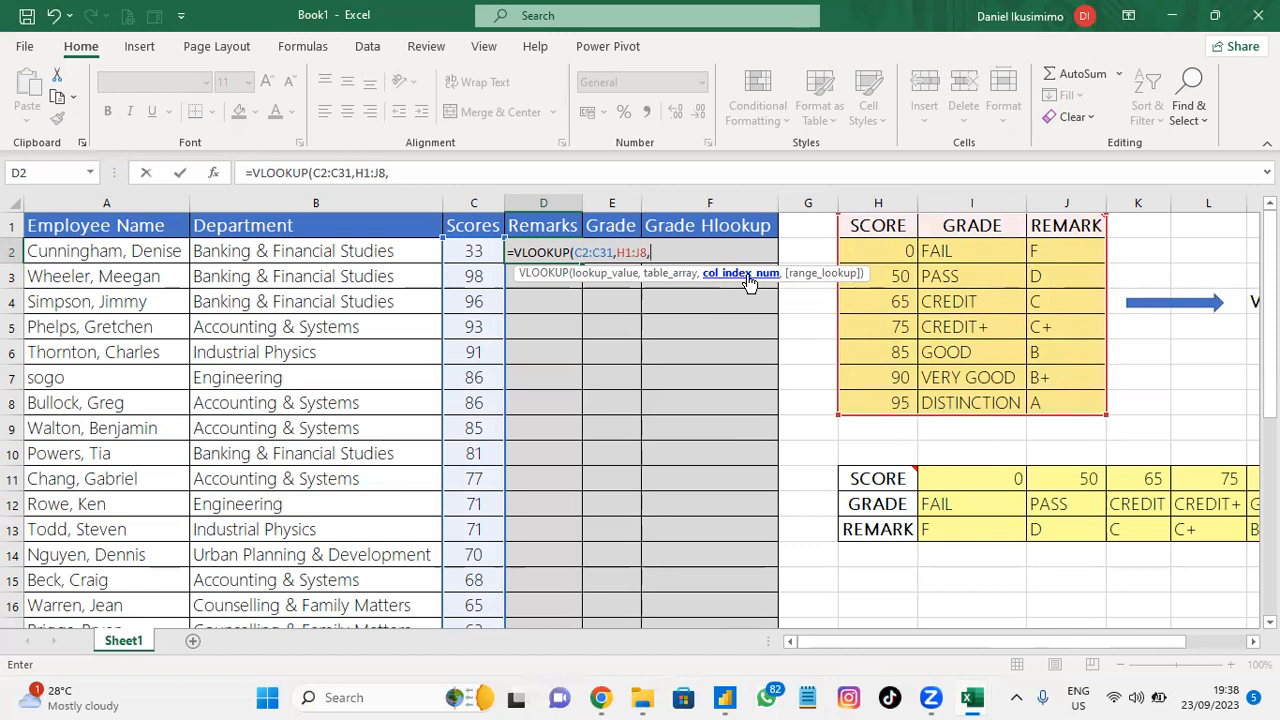
pyautogui.press('BackSpace')
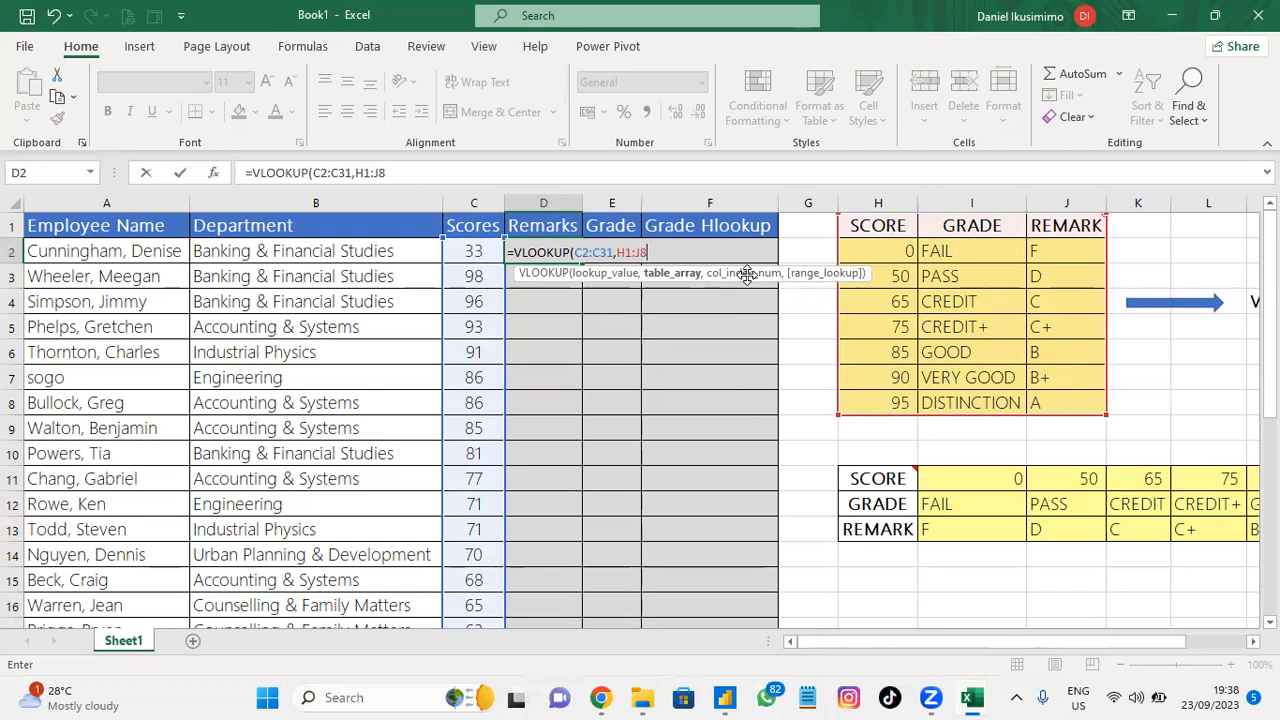
pyautogui.press('F4')
pyautogui.press('BackSpace')
pyautogui.press('BackSpace')
pyautogui.press('BackSpace')
pyautogui.press('BackSpace')
pyautogui.press('BackSpace')
pyautogui.press('BackSpace')
pyautogui.press('BackSpace')
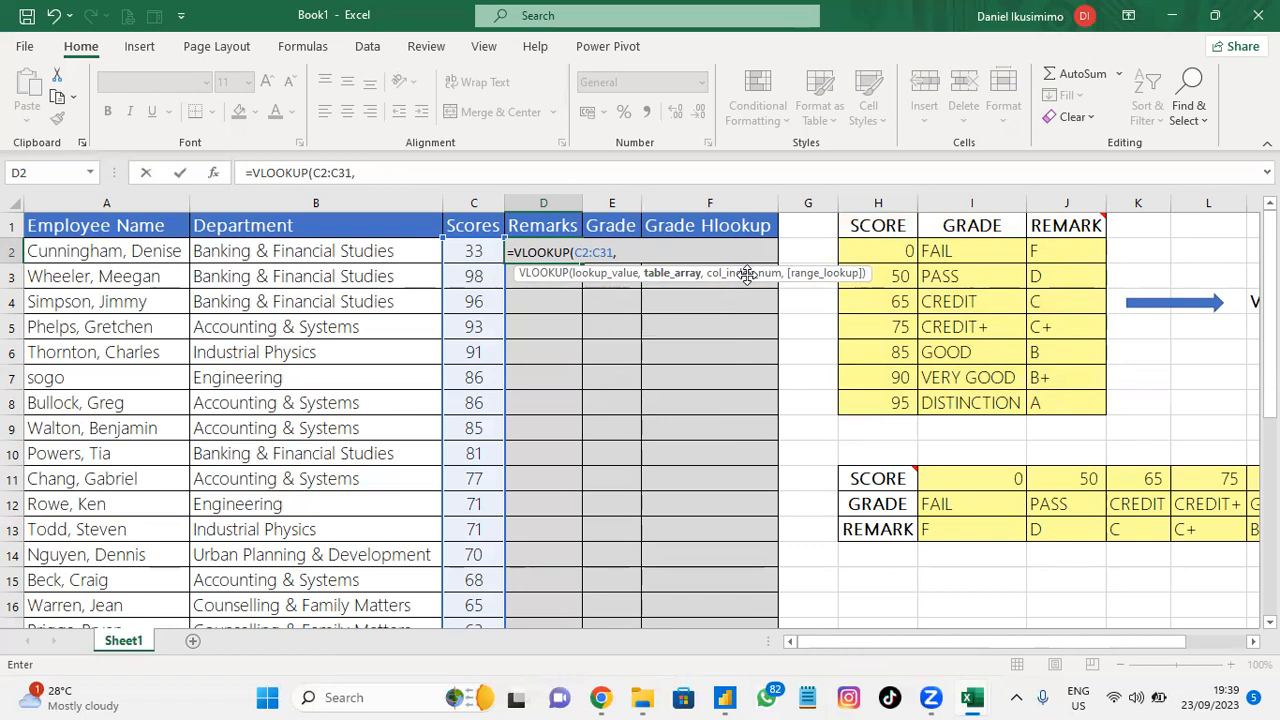
# Step: Add the vertical score table H1:J8 to the D2 formula as the absolute table array $H$1:$J$8
pyautogui.click(882, 232)
pyautogui.moveTo(886, 236); pyautogui.dragTo(1056, 398)
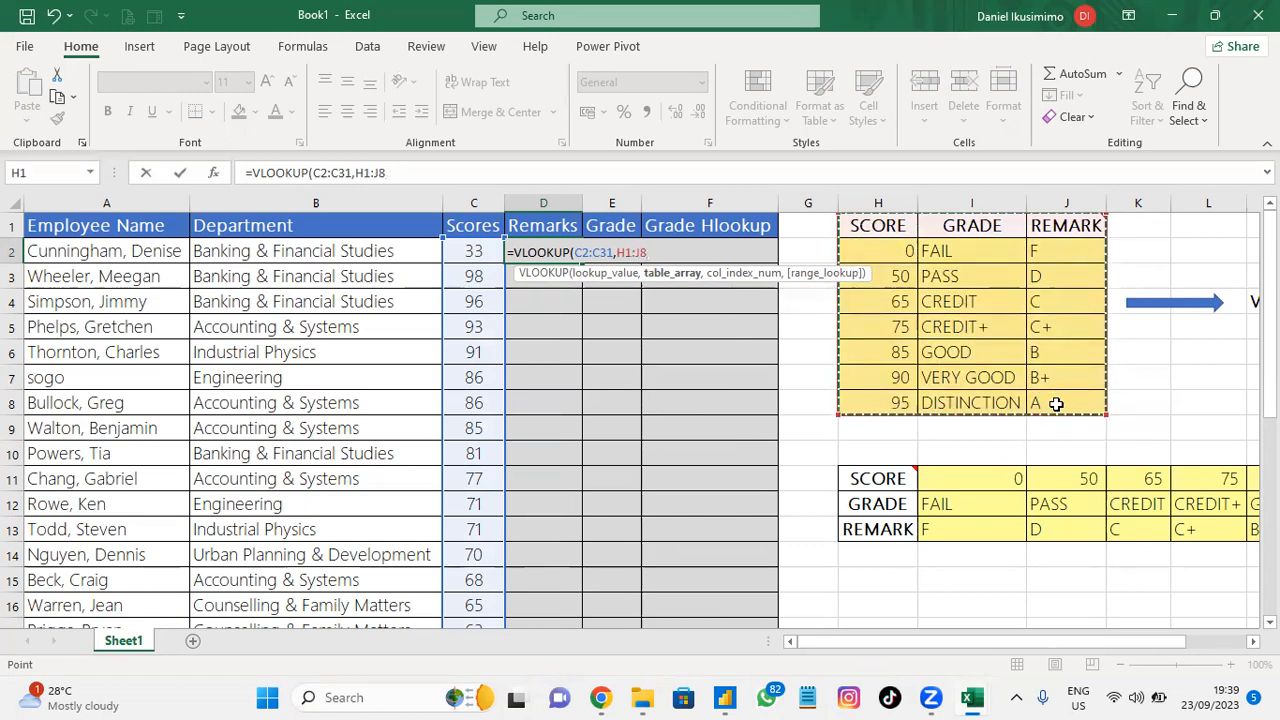
pyautogui.press('F4')
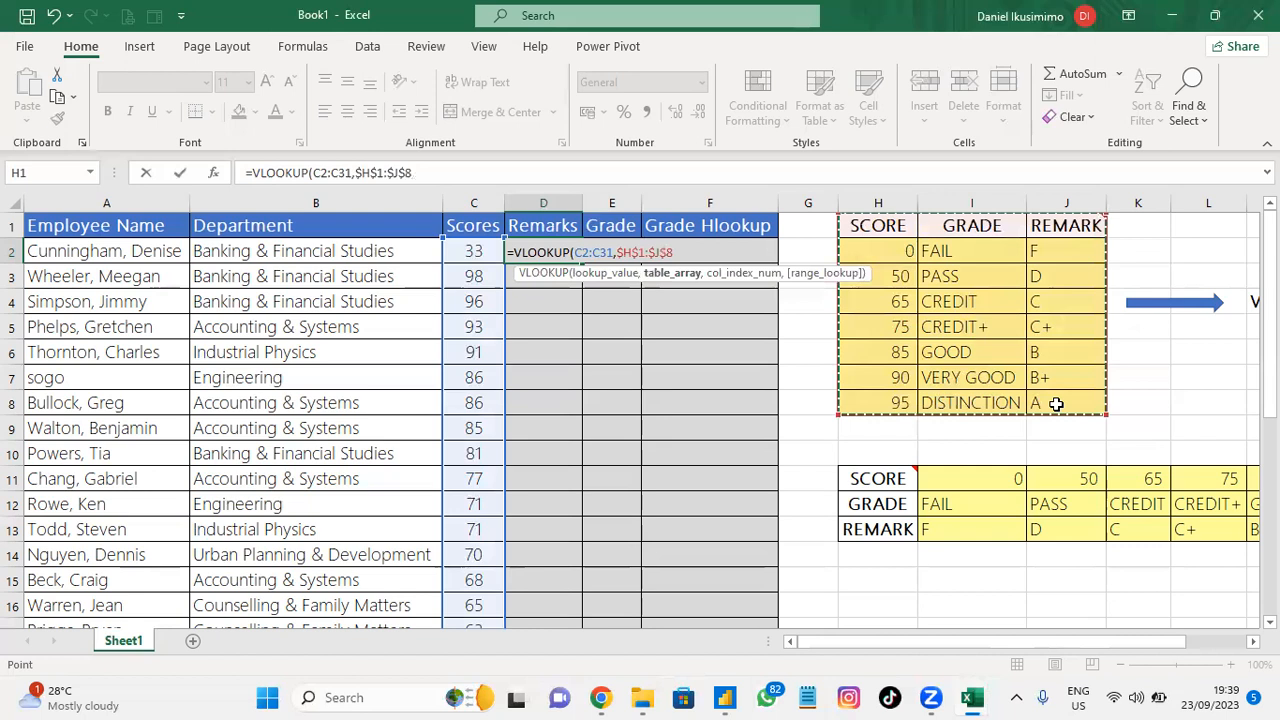
pyautogui.write(',')
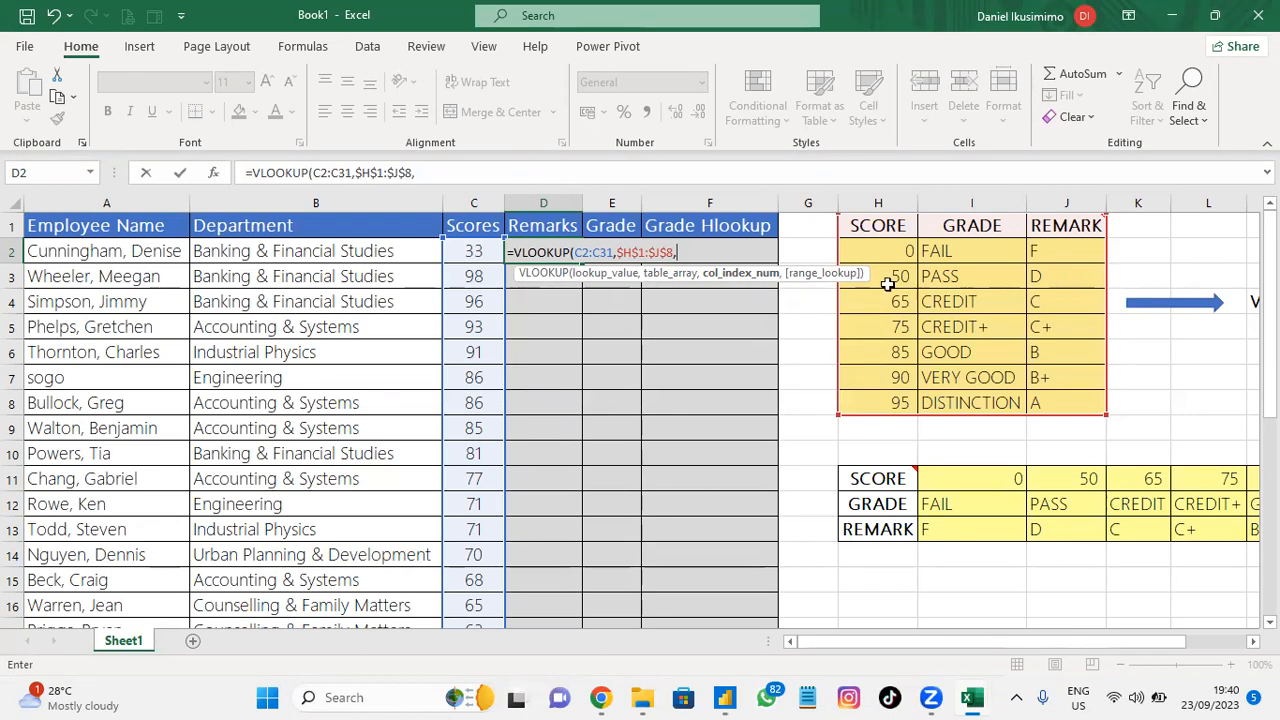
# Step: Complete the Remarks formula with column index 3 and TRUE for approximate match, and enter it
pyautogui.write('3,')
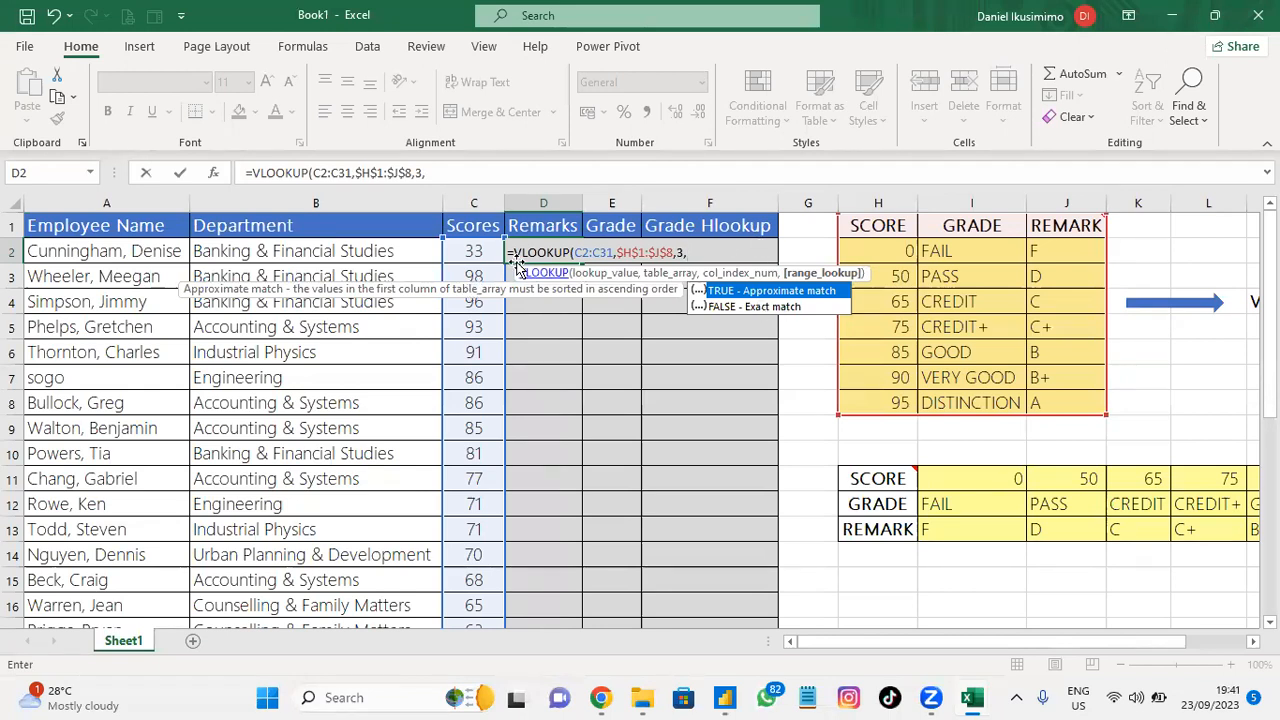
pyautogui.doubleClick(773, 291)
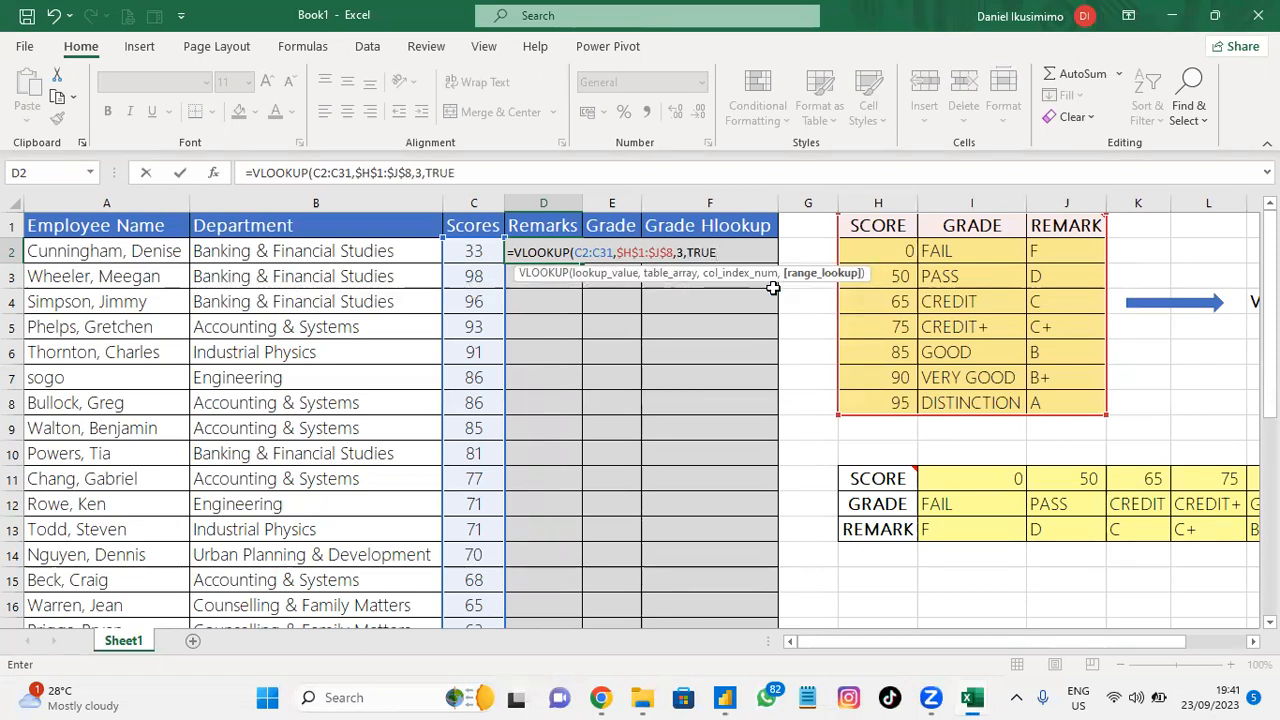
pyautogui.write(')')
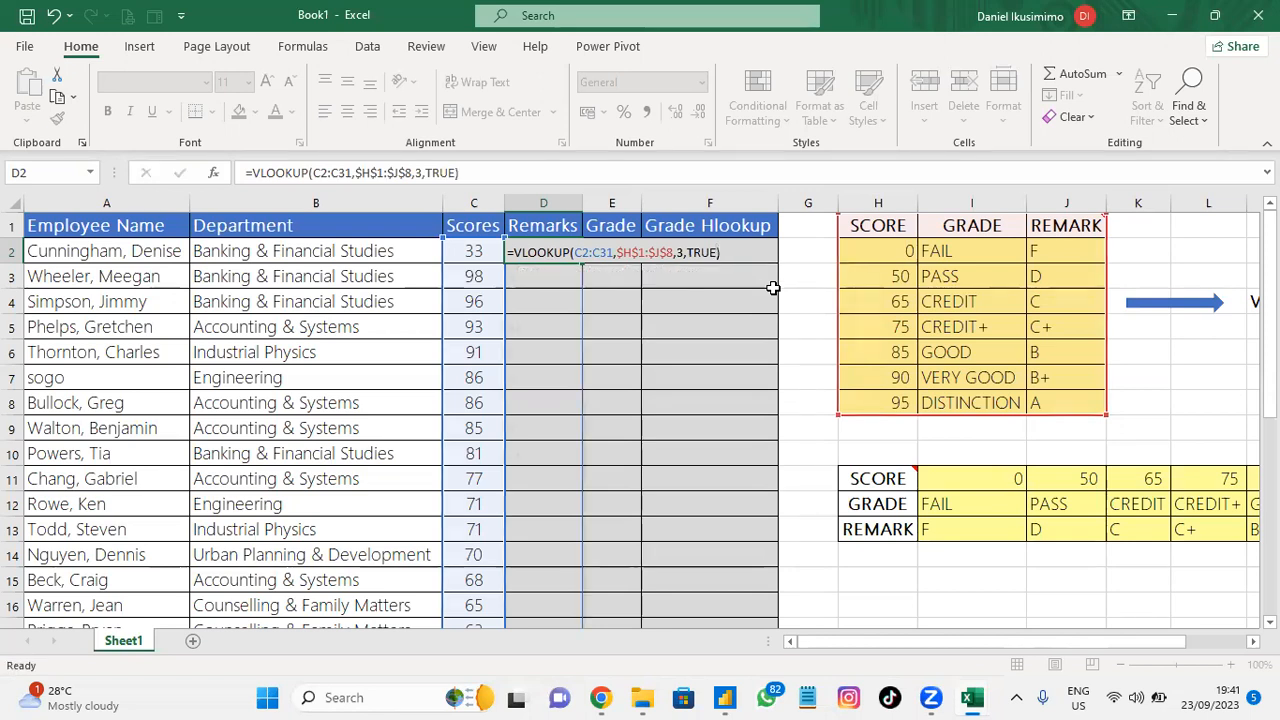
pyautogui.press('Return')
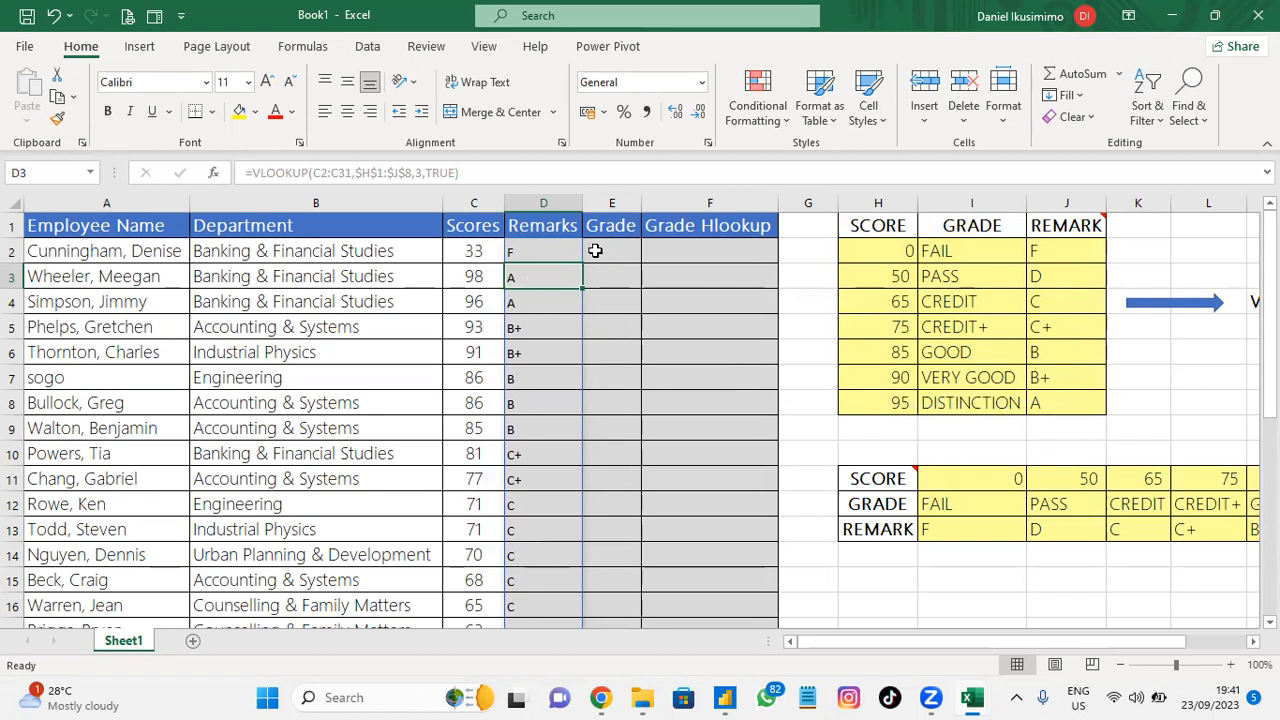
# Step: Start a VLOOKUP formula in cell E2 of the Grade column with the scores C2:C31 as the lookup value
pyautogui.click(545, 250)
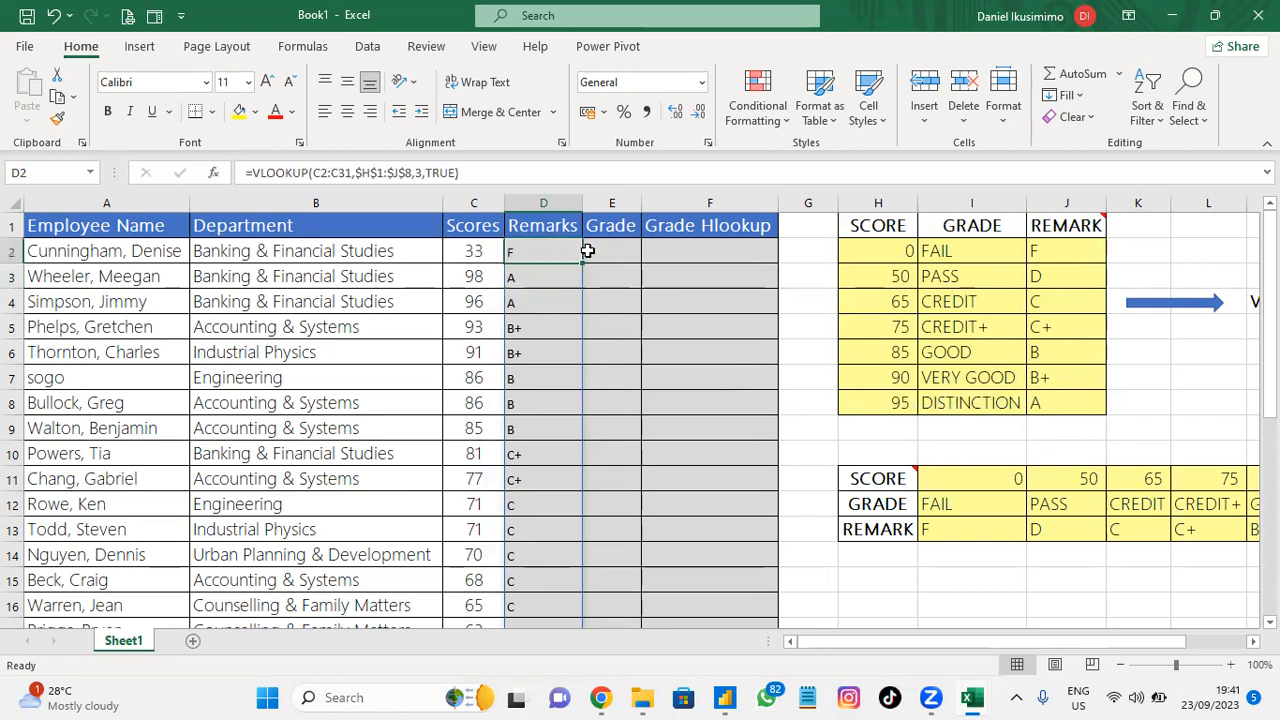
pyautogui.click(595, 251)
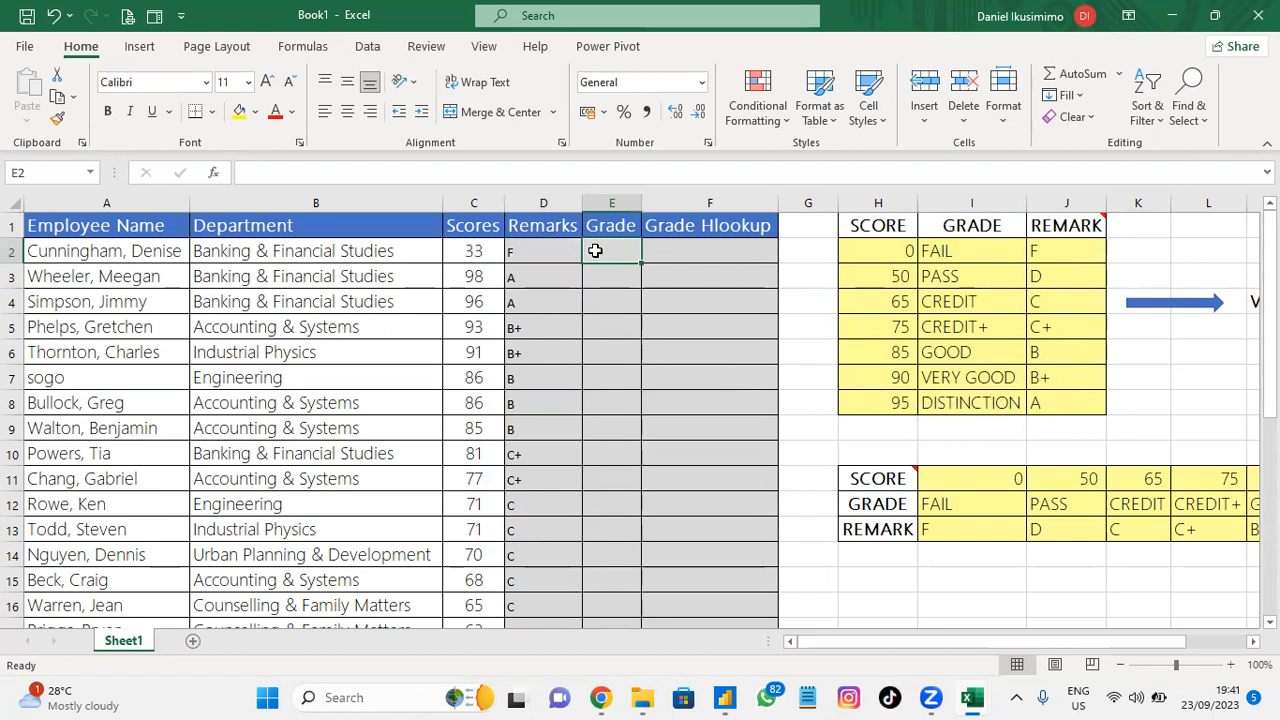
pyautogui.write('=vlo')
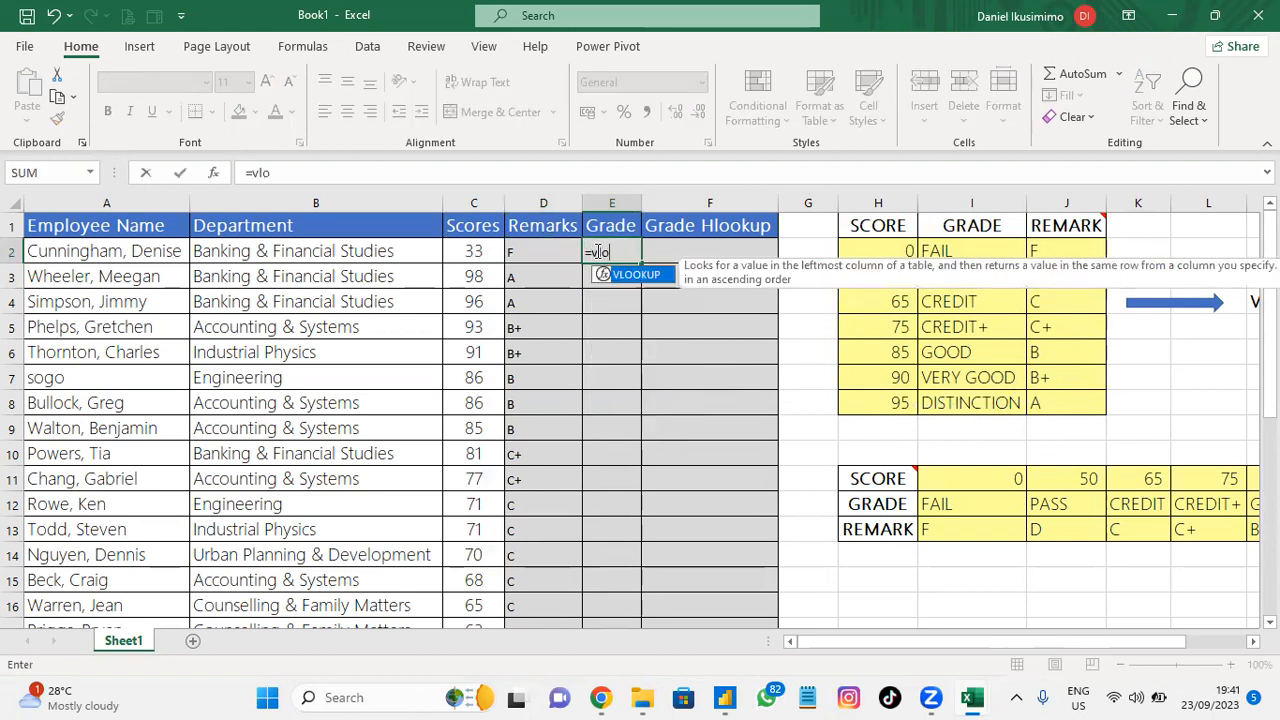
pyautogui.doubleClick(638, 275)
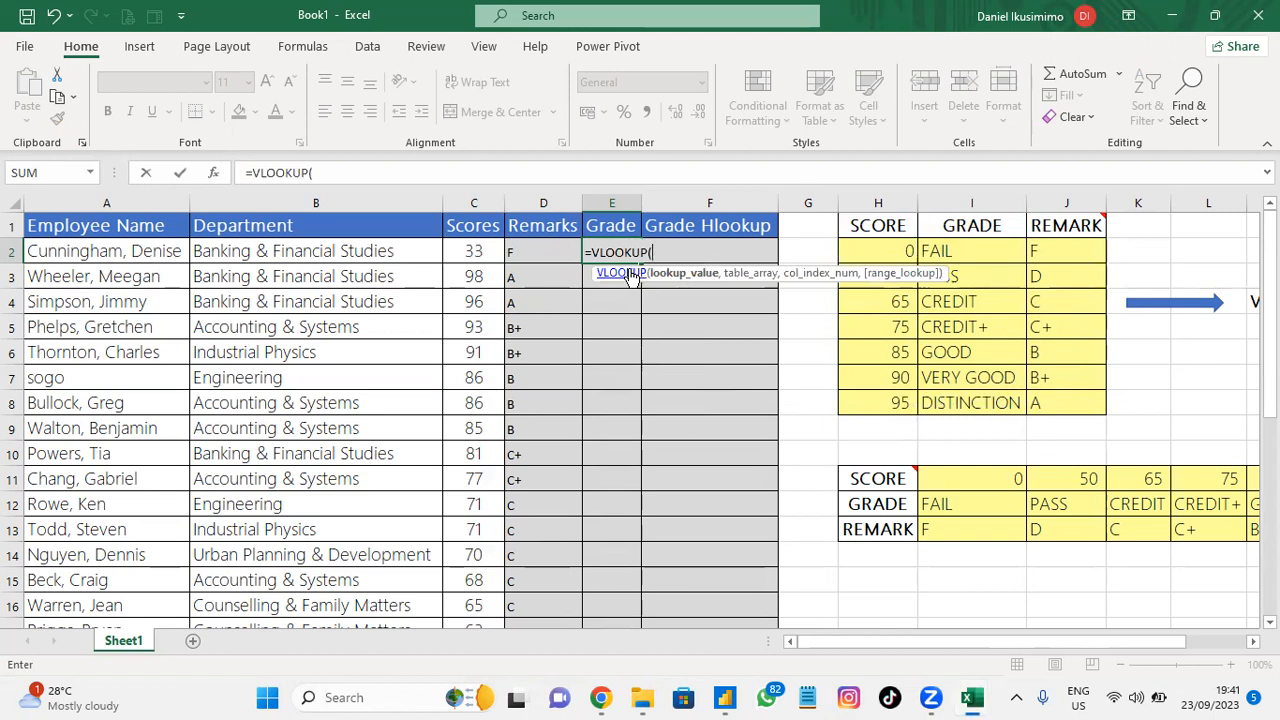
pyautogui.click(467, 252)
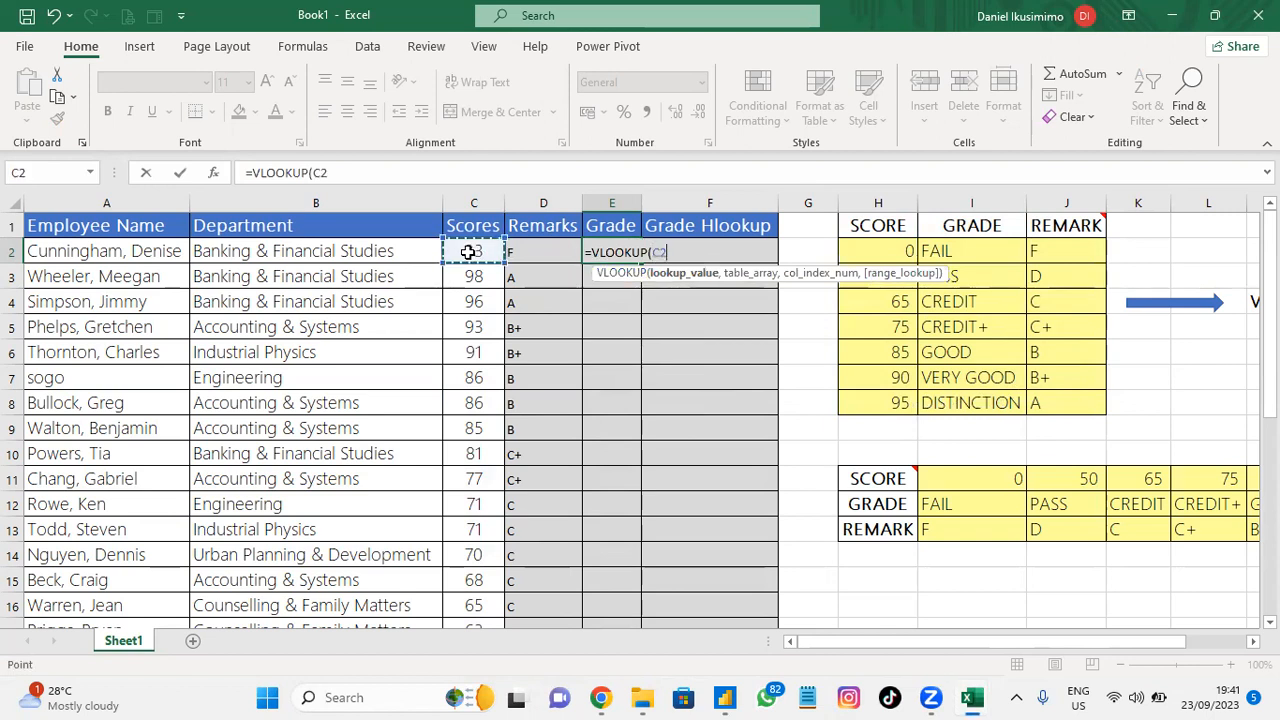
pyautogui.hotkey('ctrl', 'shift', 'Down')
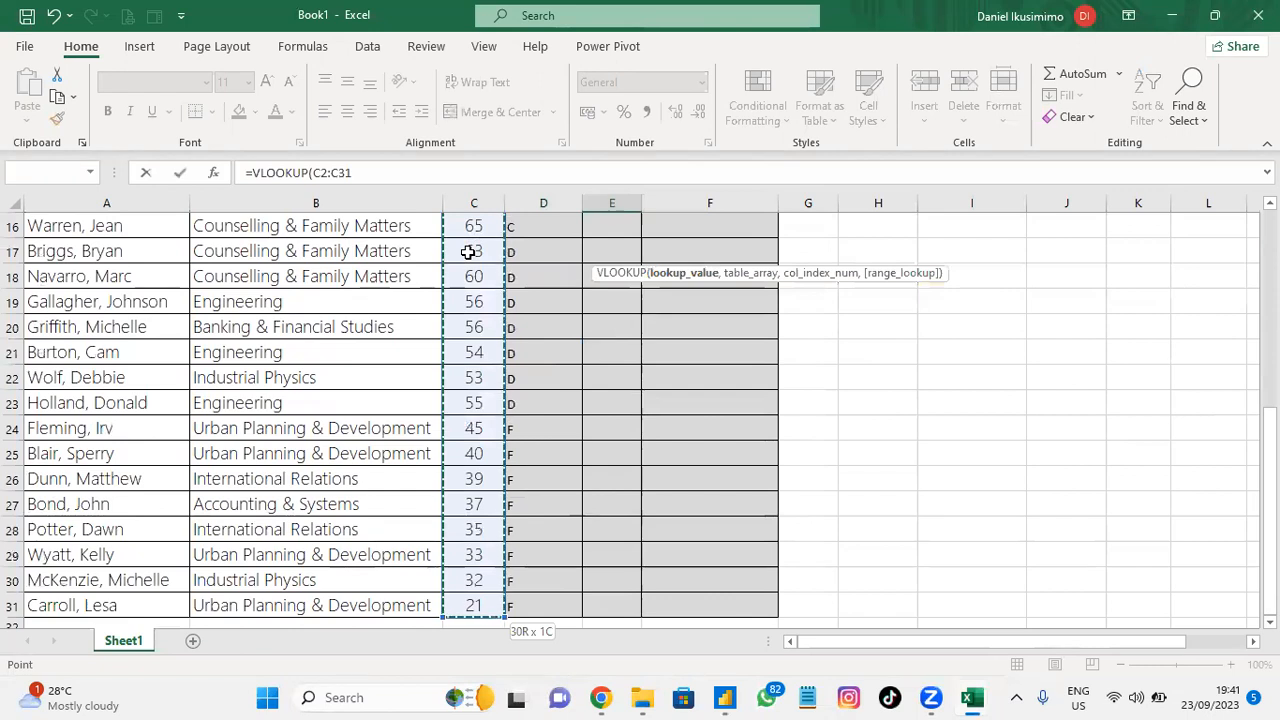
pyautogui.write(',')
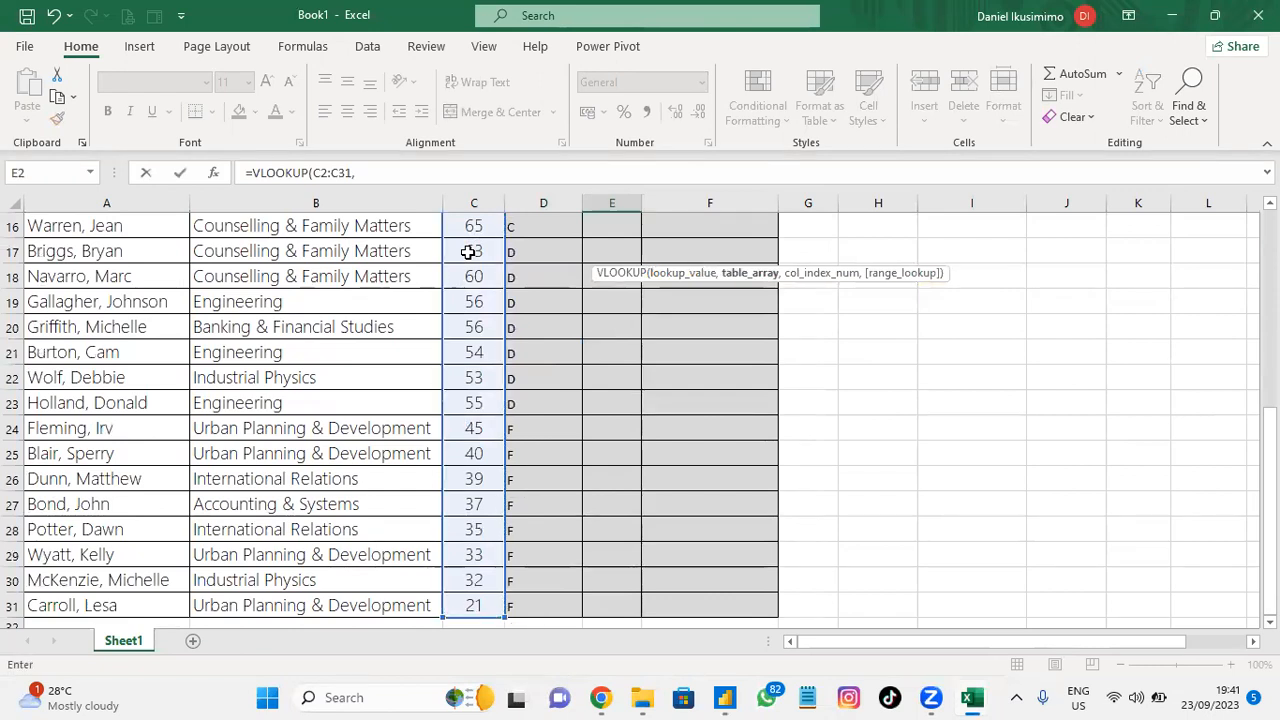
# Step: Add the score table to the E2 formula as the absolute table array $H$1:$J$8
pyautogui.press('Up')
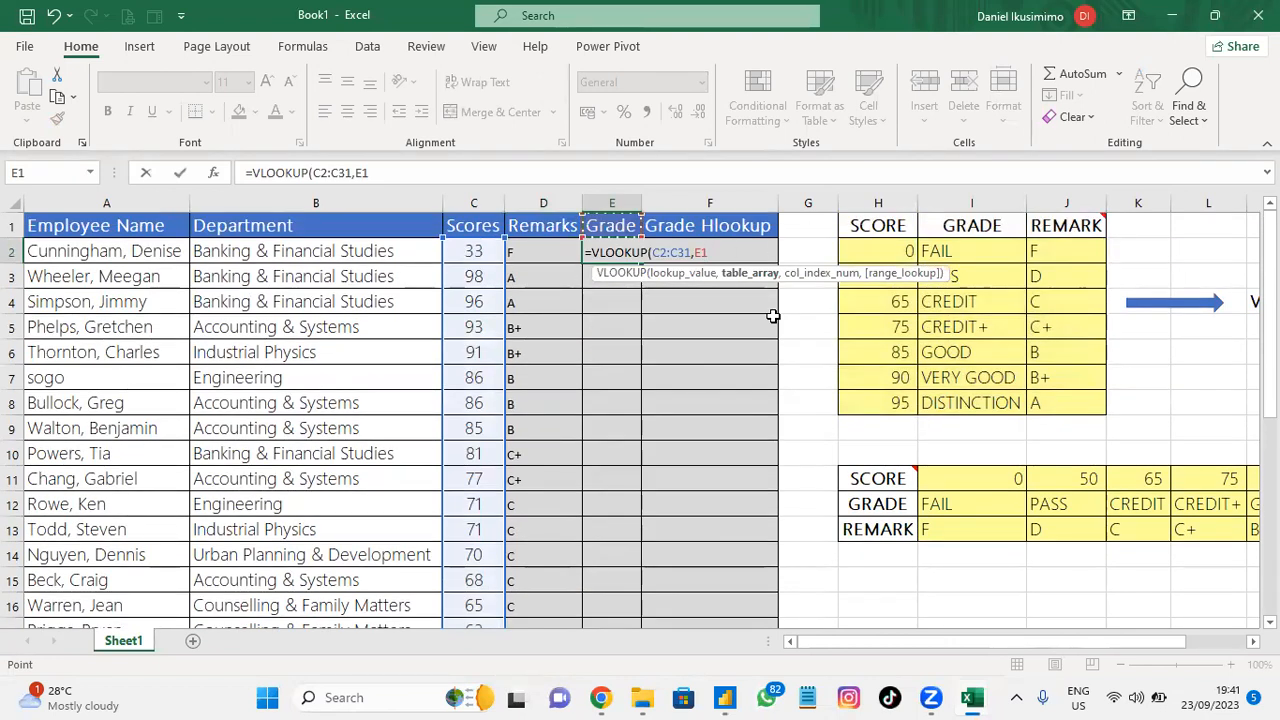
pyautogui.moveTo(873, 224); pyautogui.dragTo(1046, 402)
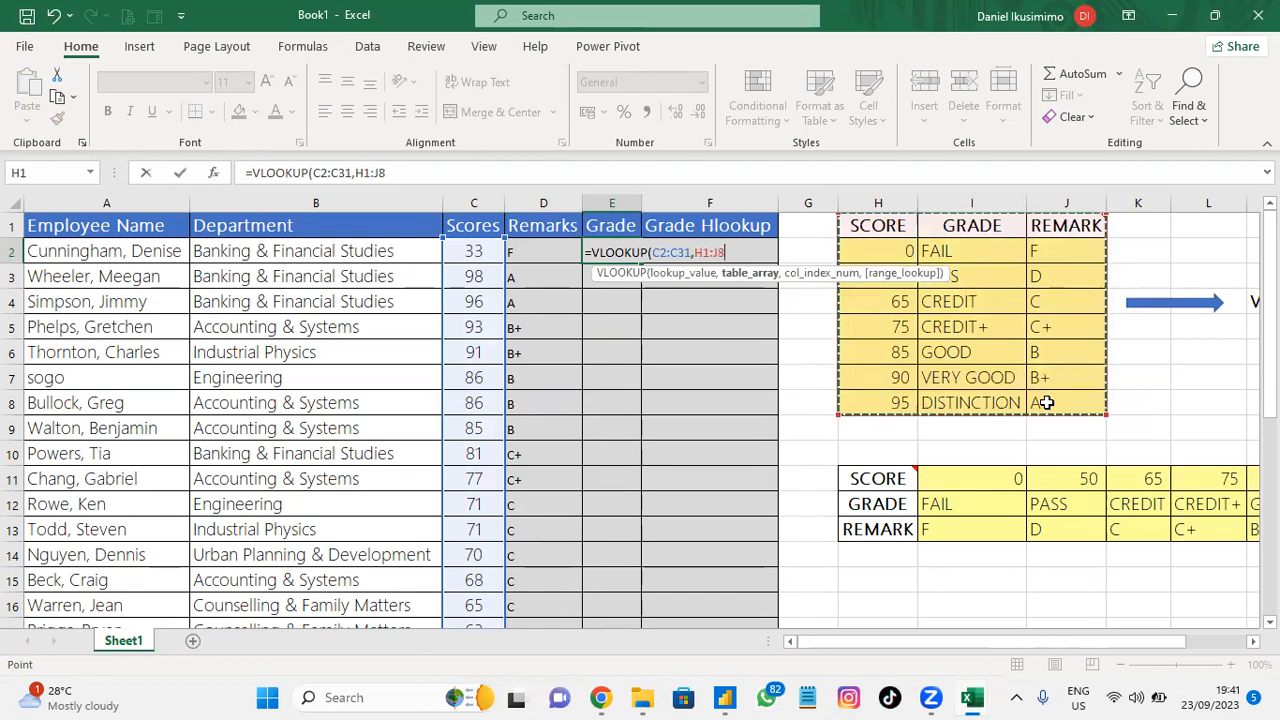
pyautogui.press('F4')
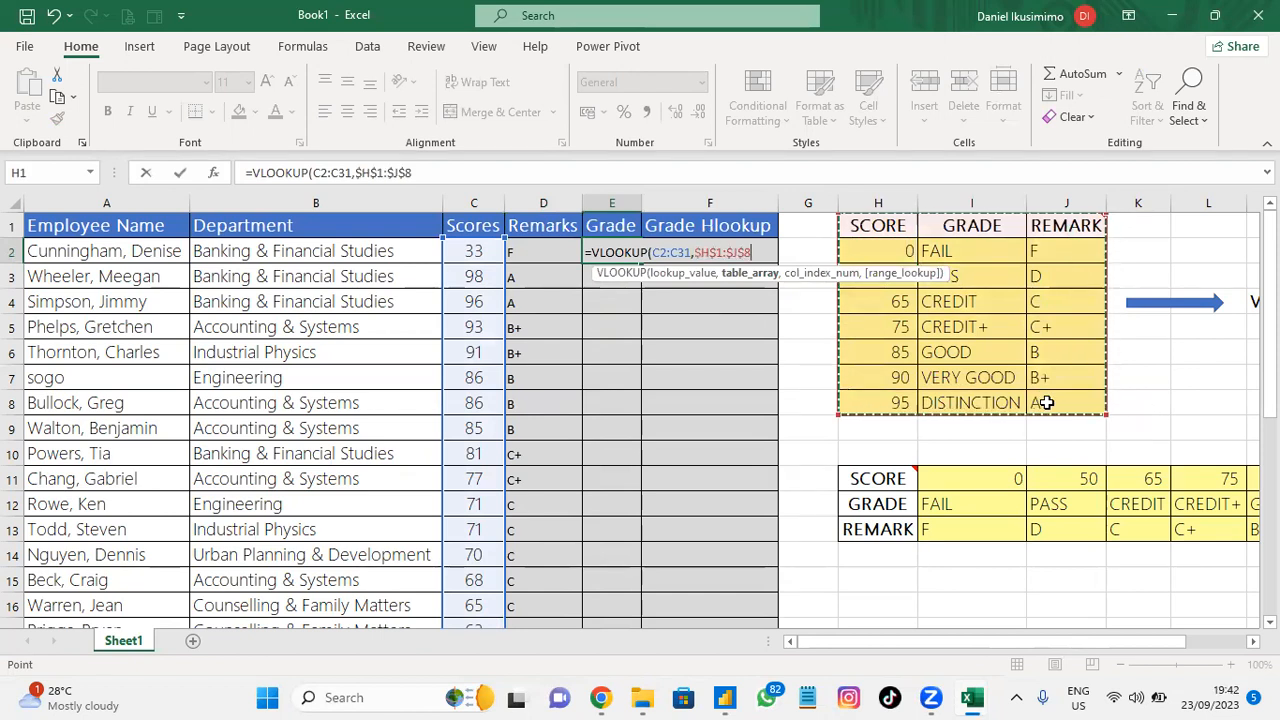
pyautogui.write(',')
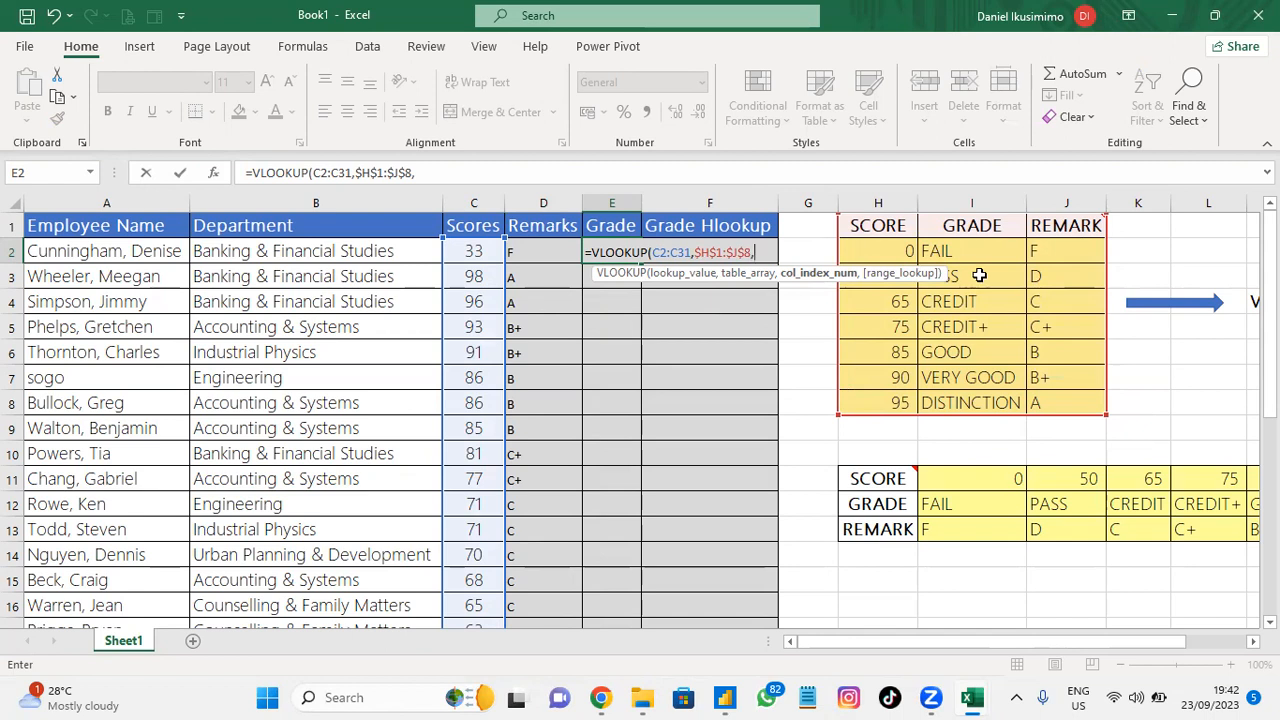
# Step: Complete the Grade formula with column index 2 and TRUE for approximate match, enter it, and autofit column E to its contents
pyautogui.write('2,')
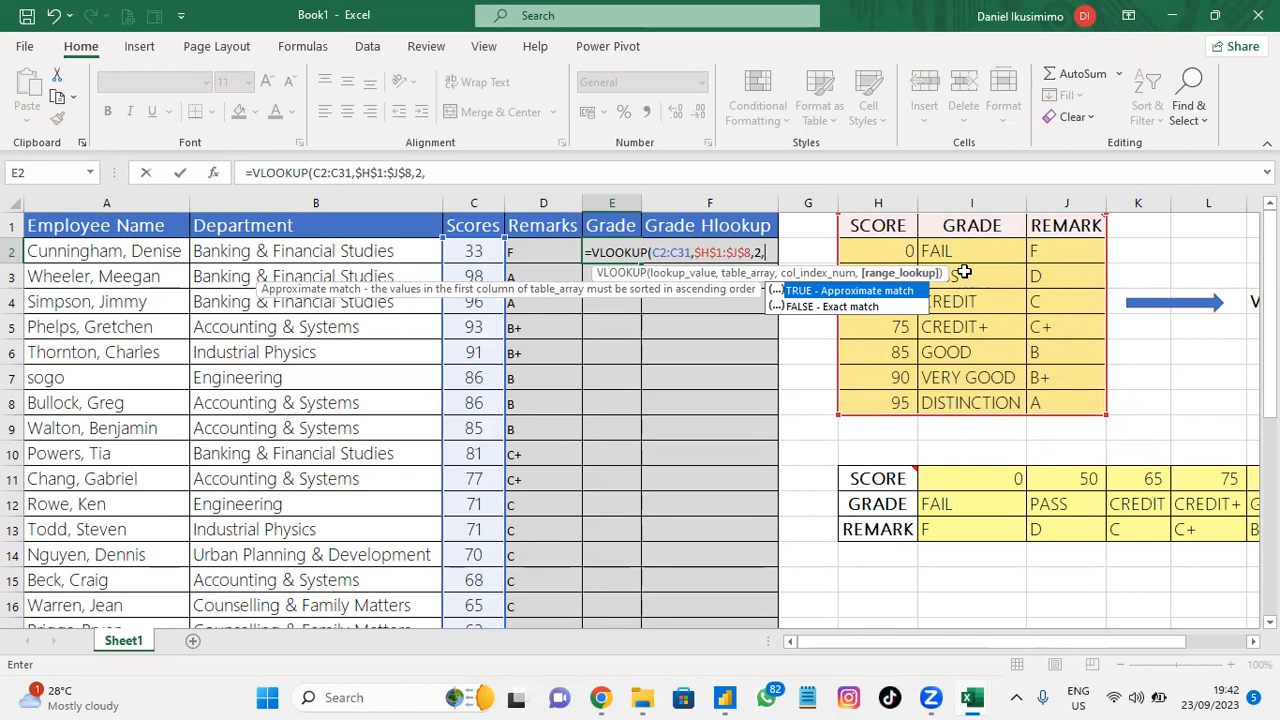
pyautogui.click(840, 291)
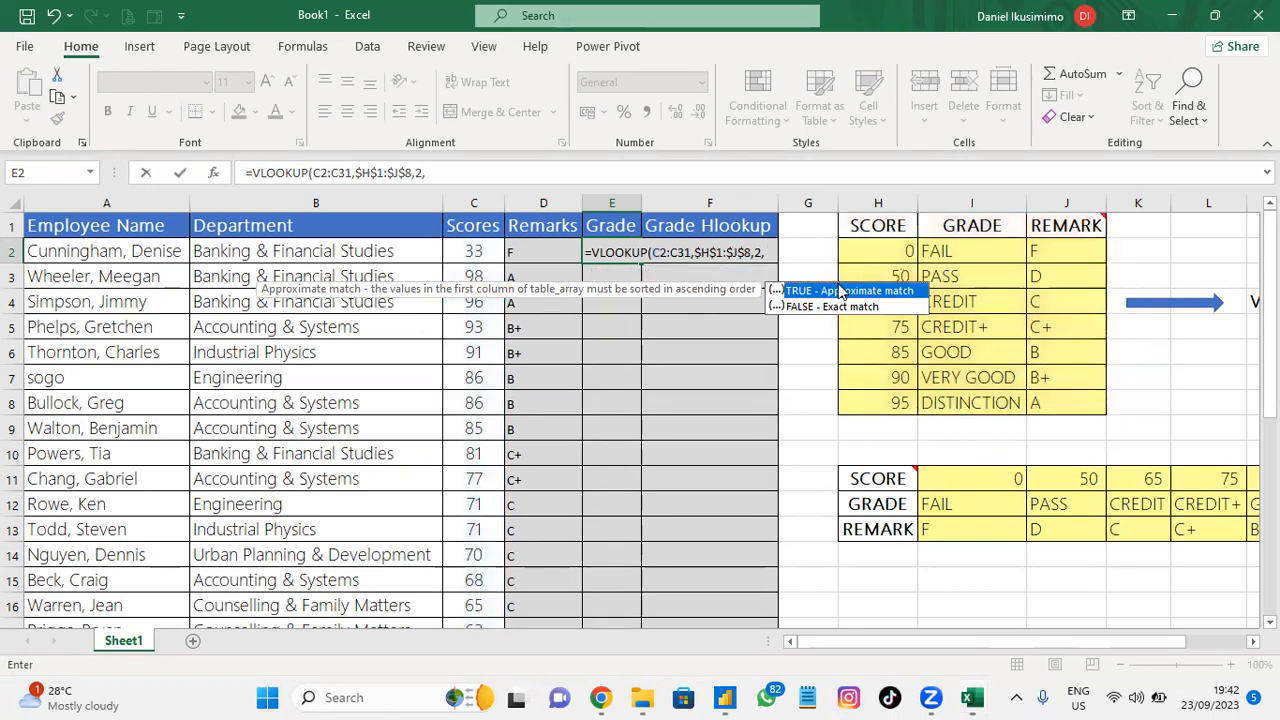
pyautogui.doubleClick(840, 291)
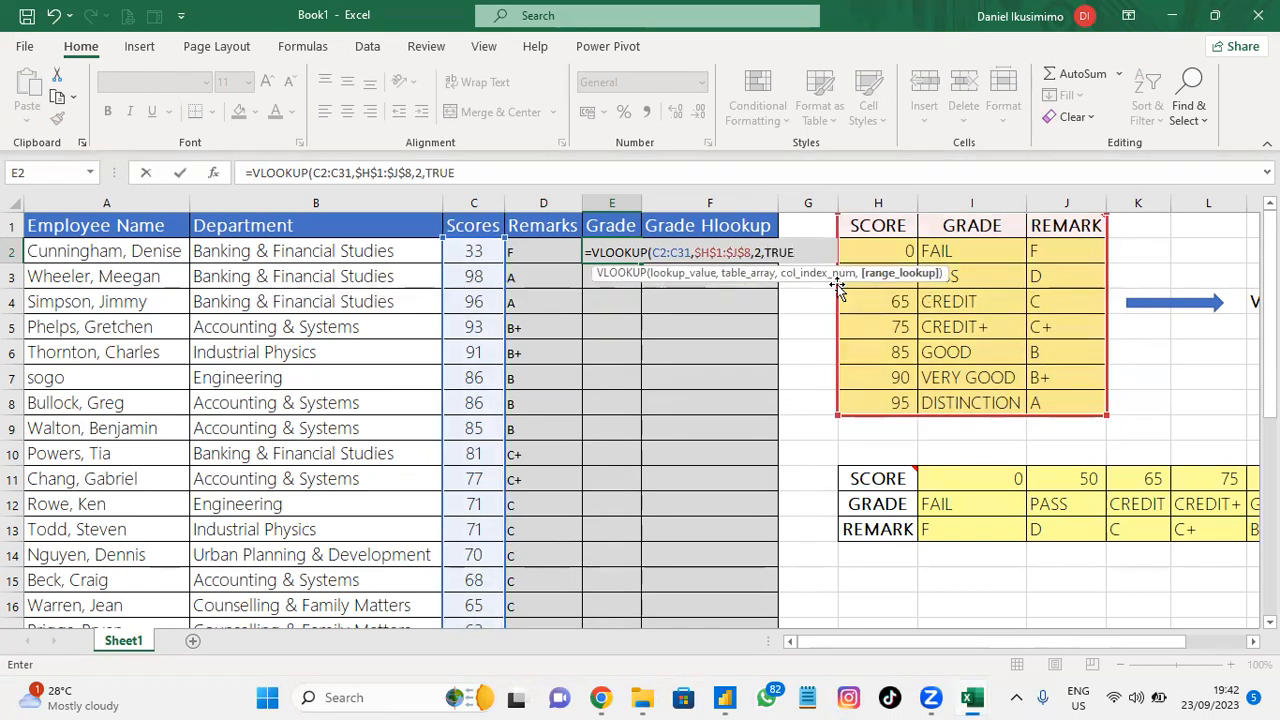
pyautogui.write(')')
pyautogui.press('Return')
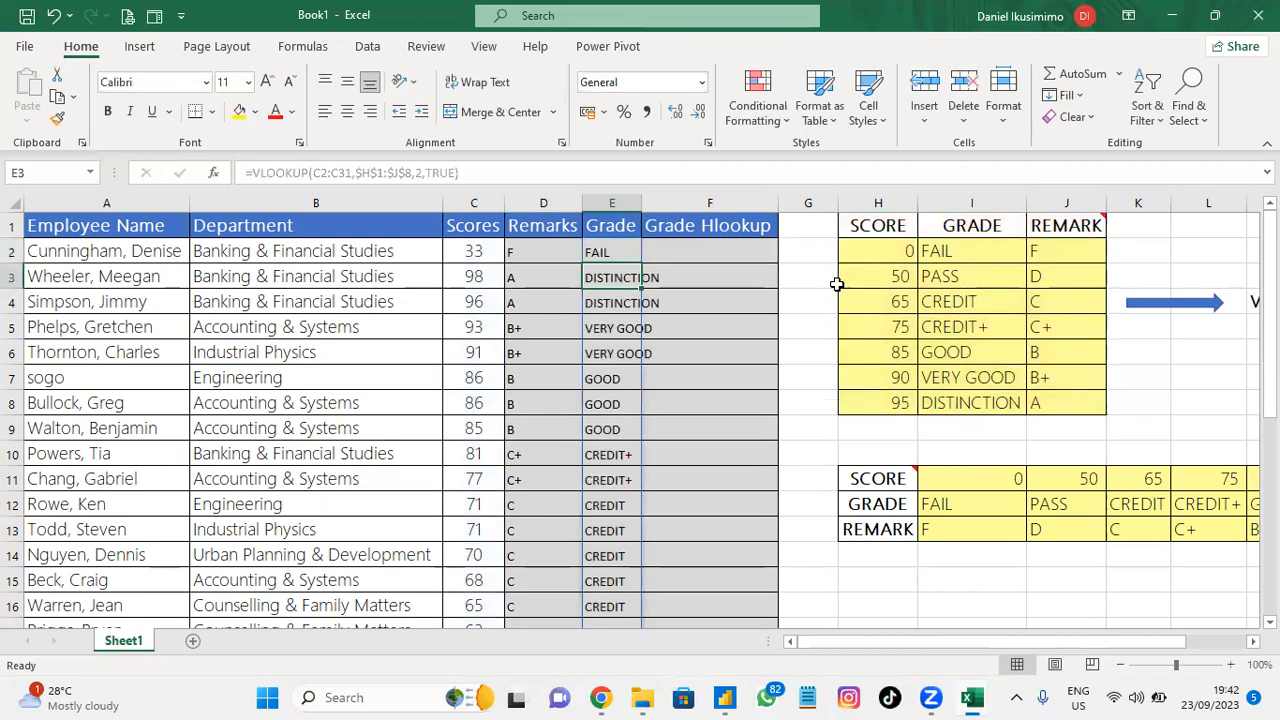
pyautogui.doubleClick(640, 207)
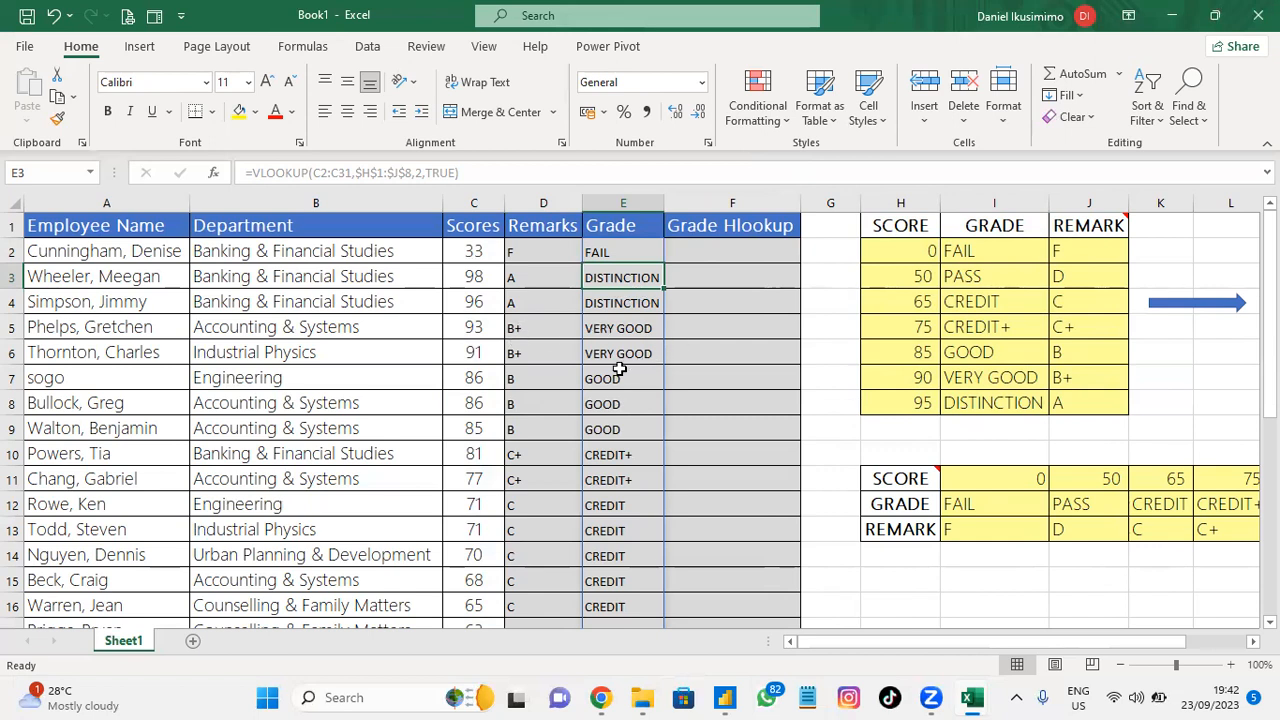
# Step: Start an HLOOKUP formula in cell F2 of the Grade Hlookup column with the scores C2:C31 as the lookup value
pyautogui.click(717, 251)
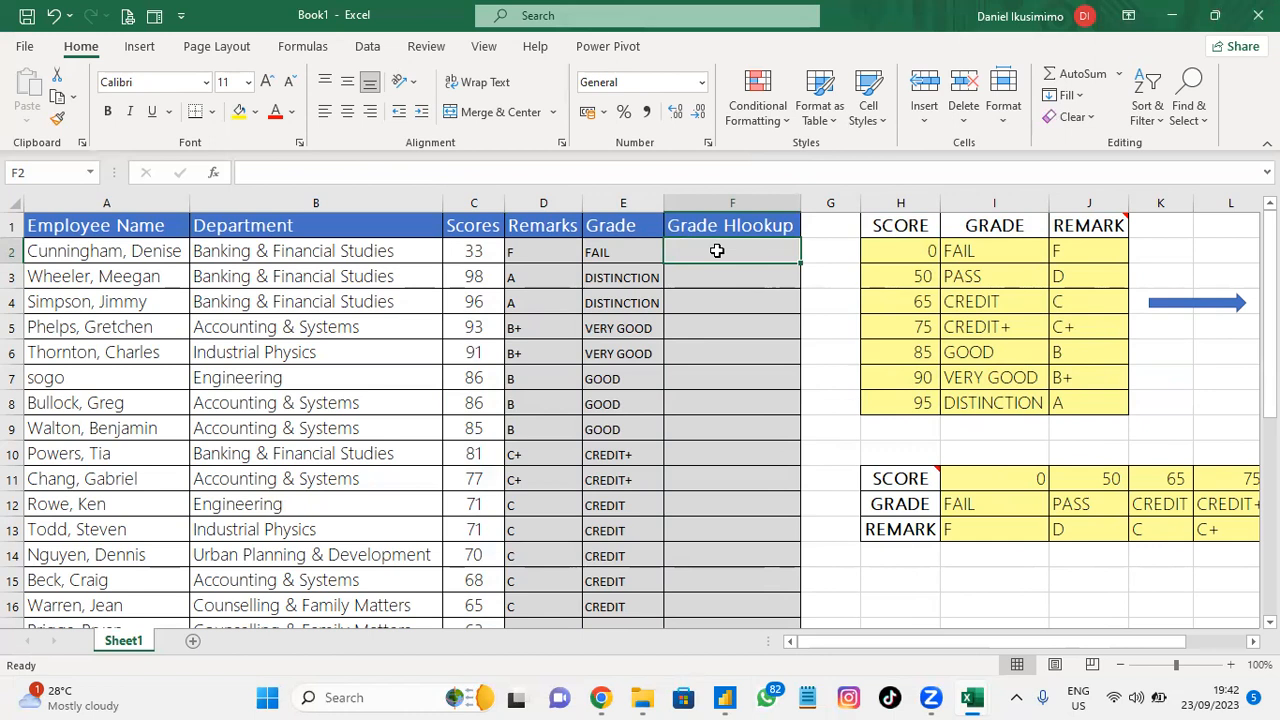
pyautogui.write('=')
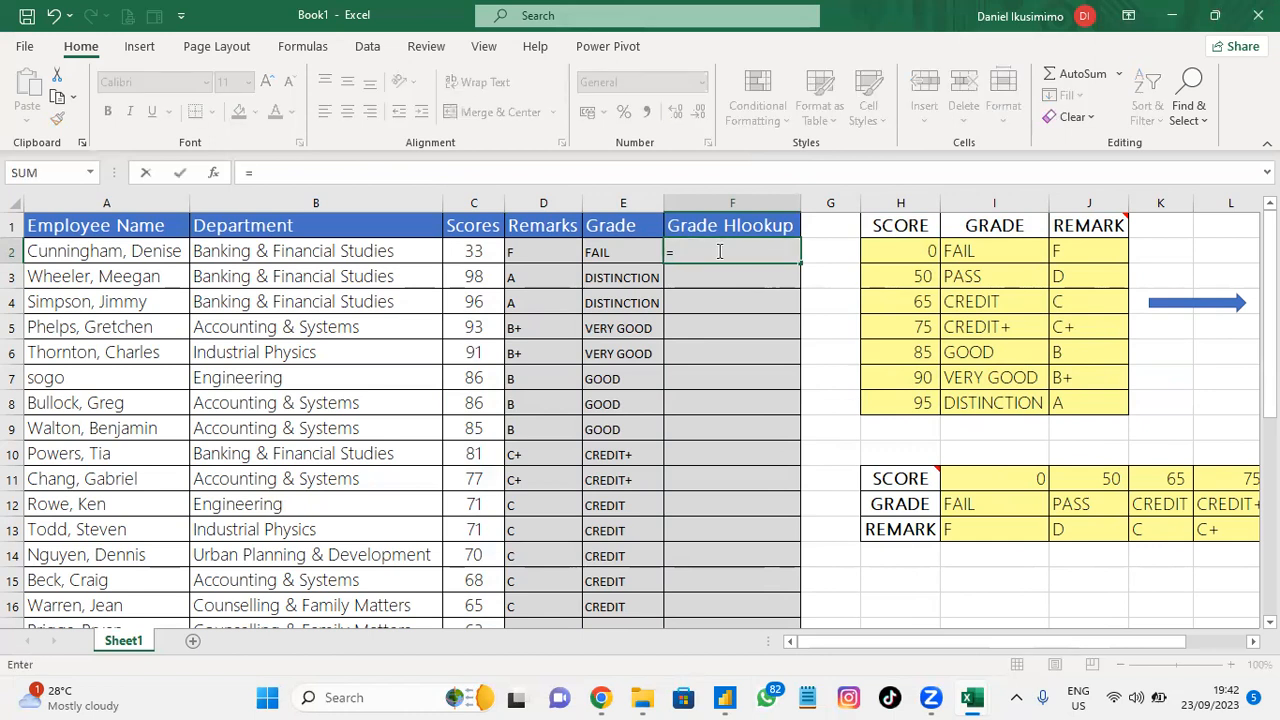
pyautogui.write('hl')
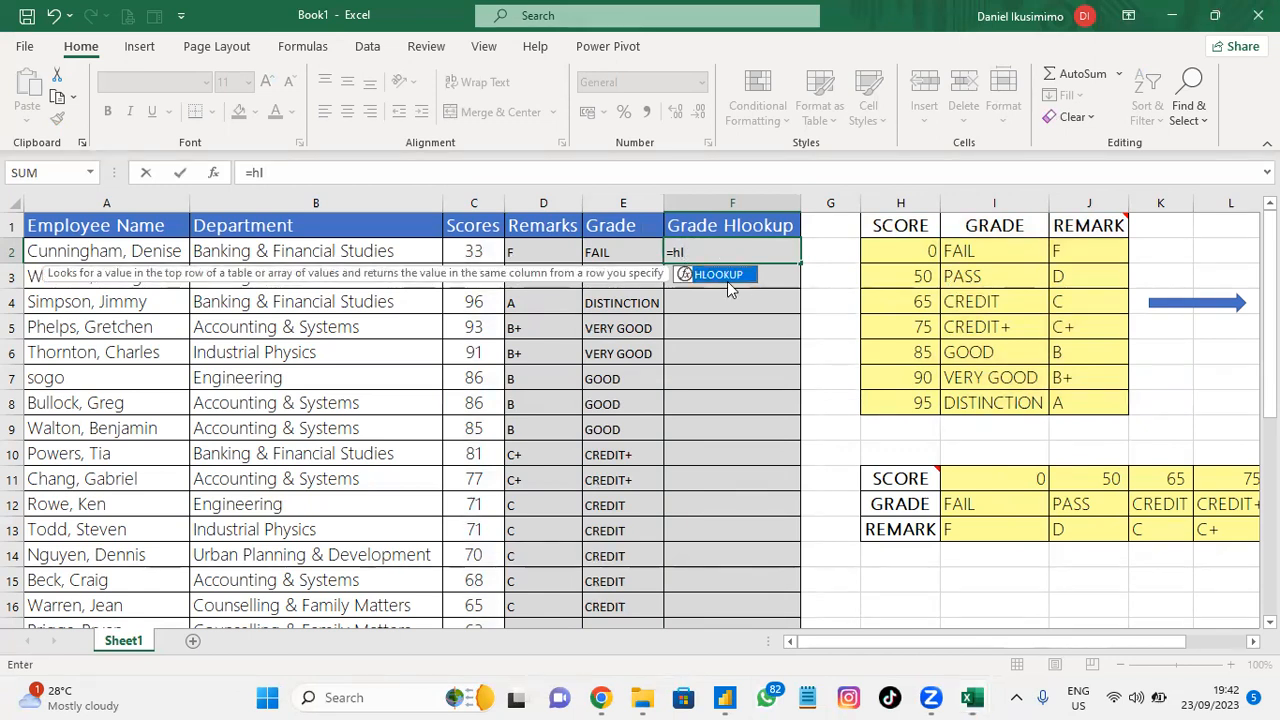
pyautogui.doubleClick(727, 279)
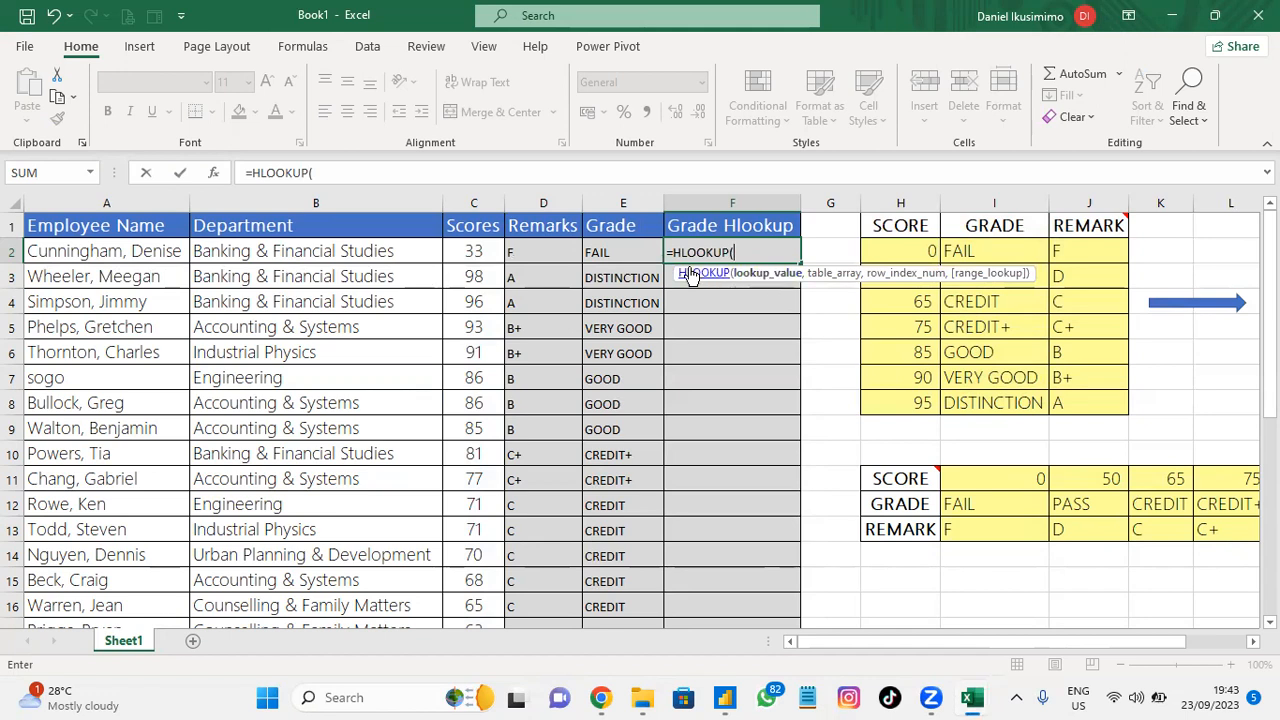
pyautogui.click(475, 255)
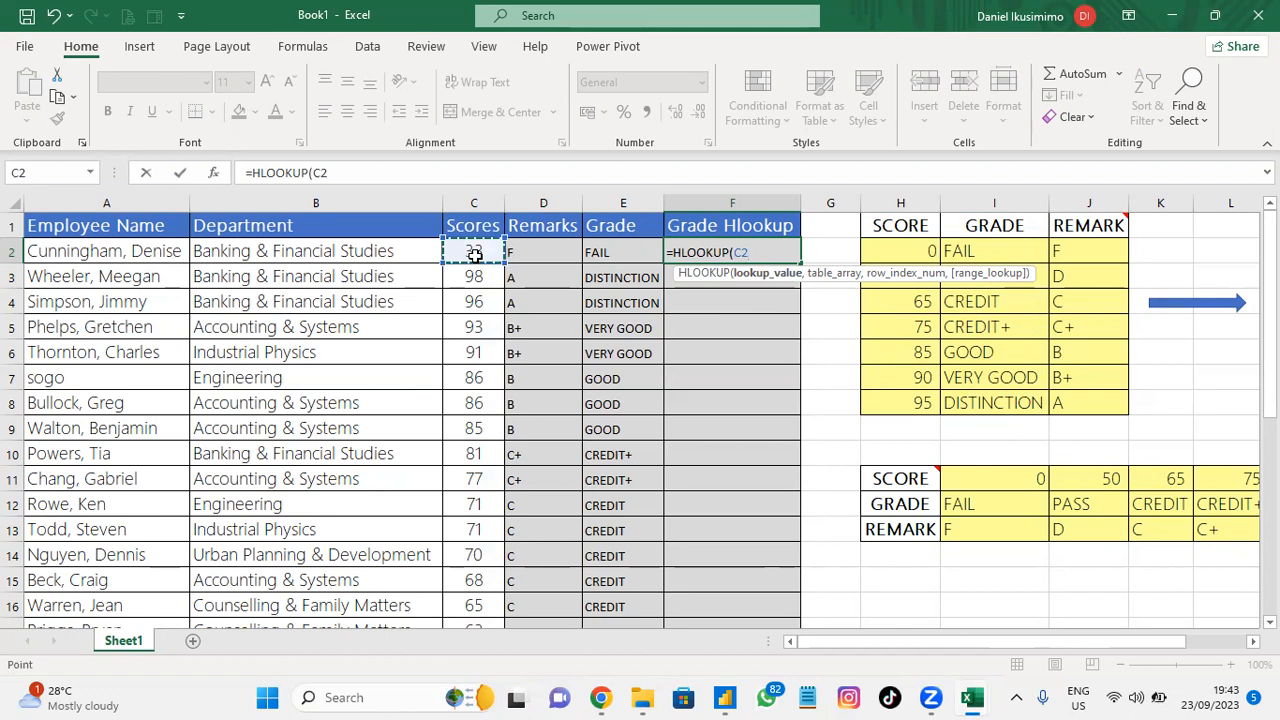
pyautogui.hotkey('ctrl', 'shift', 'Down')
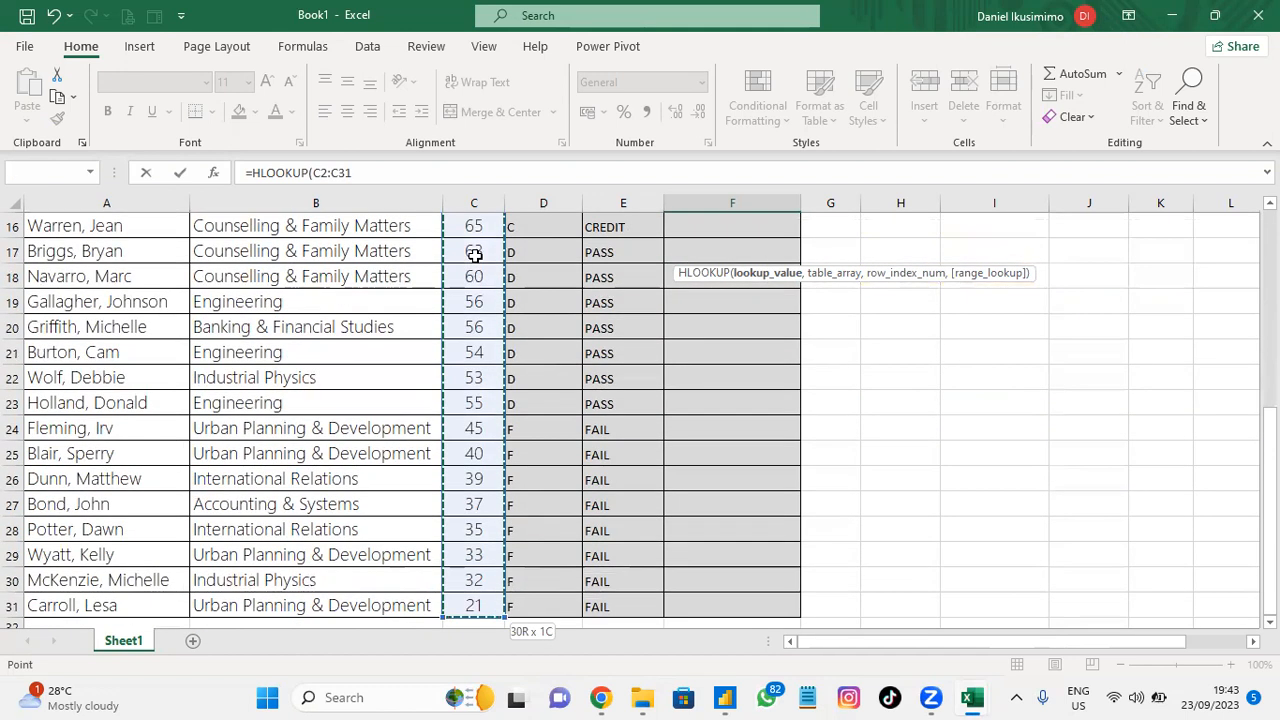
pyautogui.write(',')
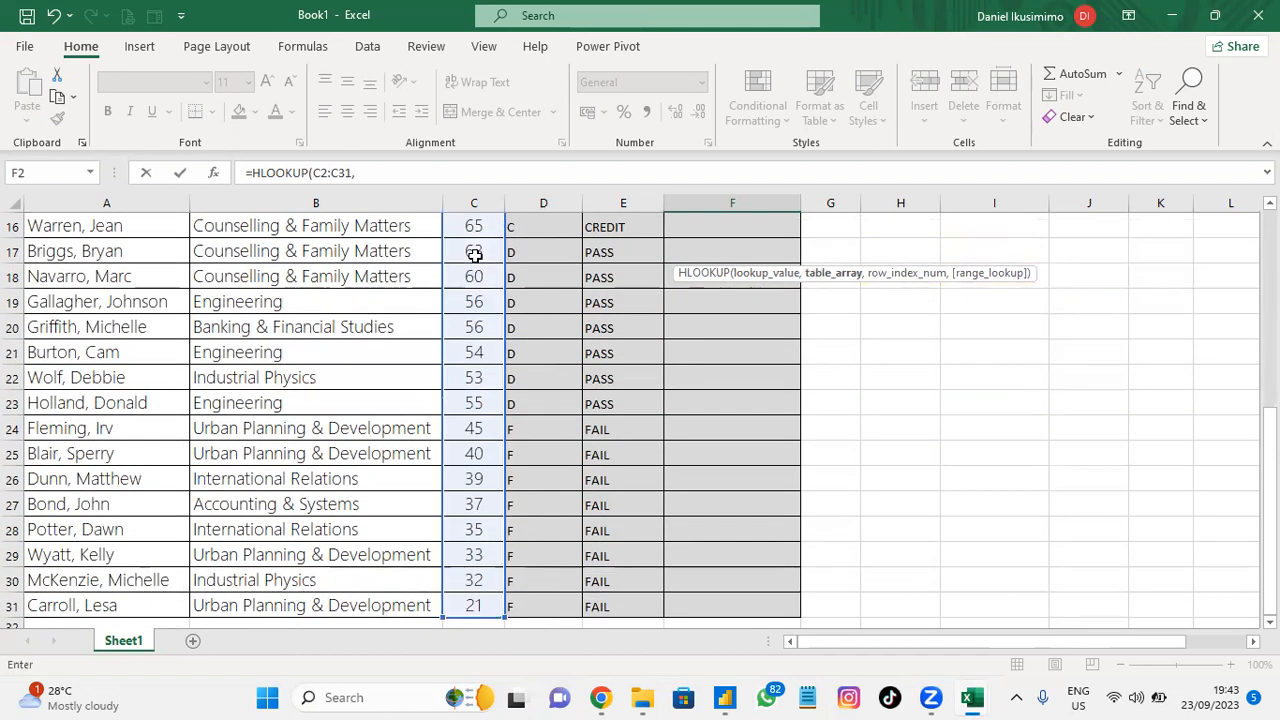
# Step: Add the horizontal score table H11:O13 to the F2 formula as the absolute table array $H$11:$O$13
pyautogui.press('Up')
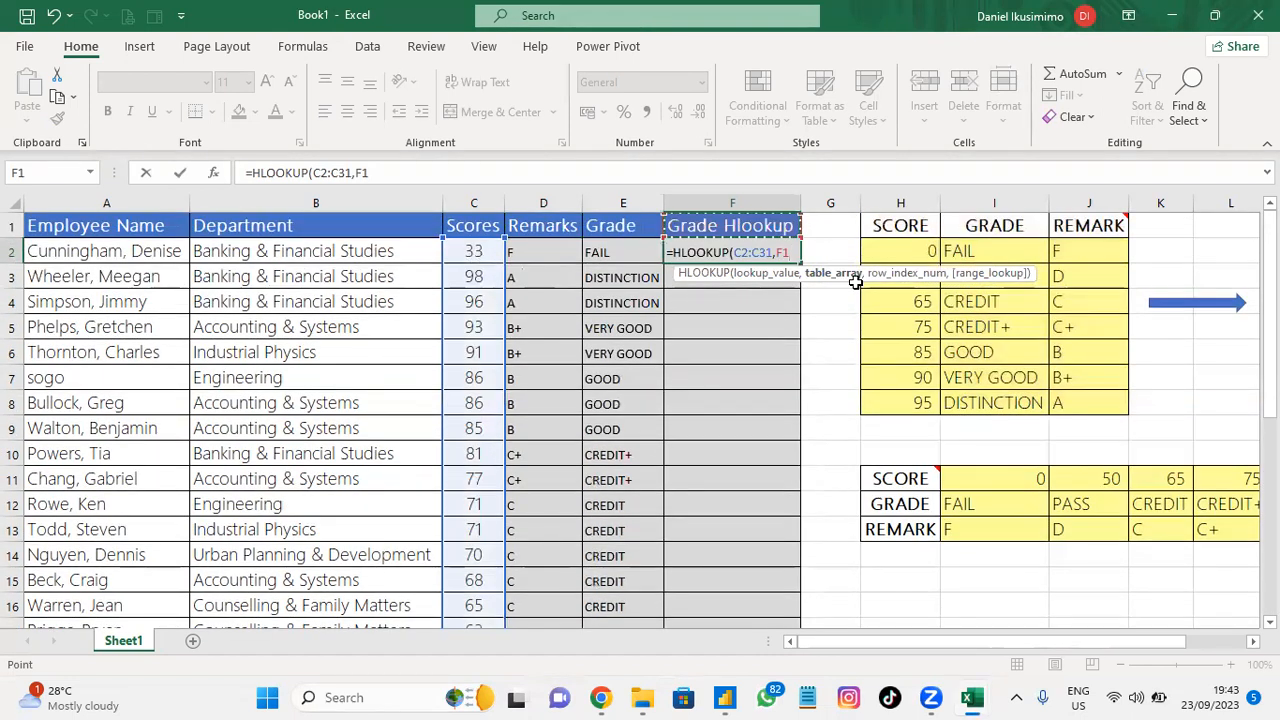
pyautogui.moveTo(915, 480)
pyautogui.moveTo(897, 484); pyautogui.dragTo(1105, 531)
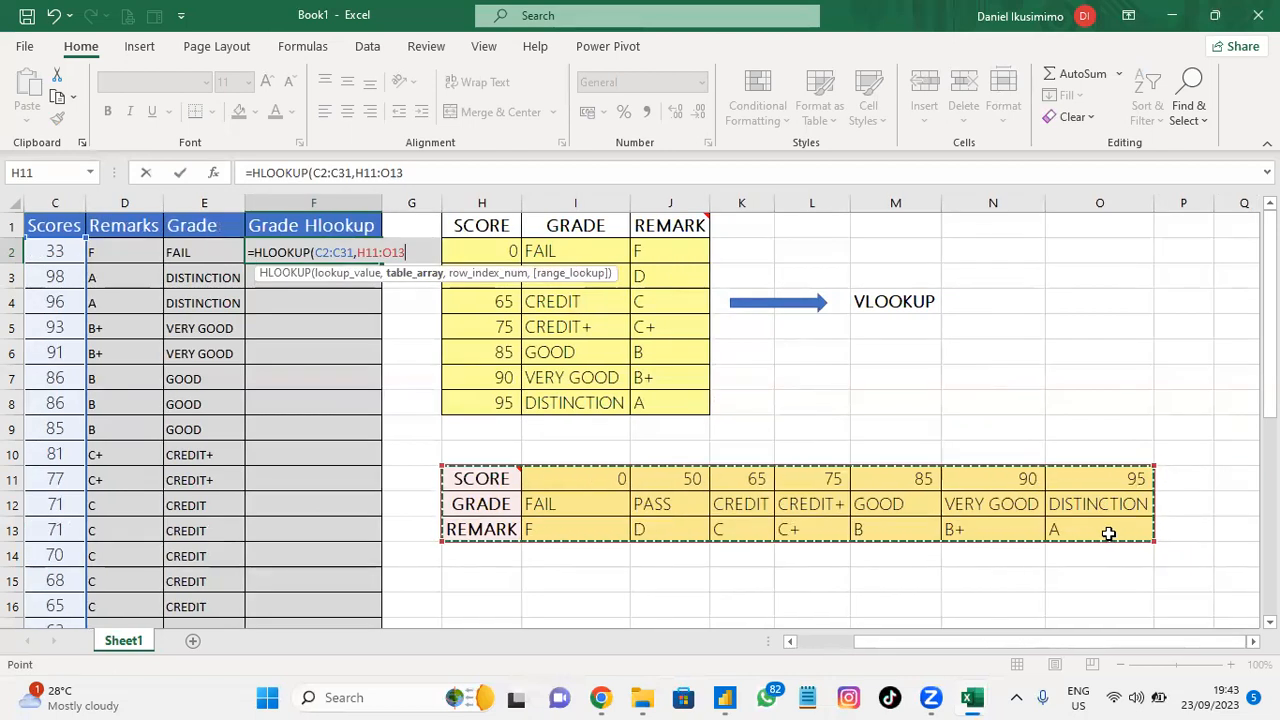
pyautogui.press('F4')
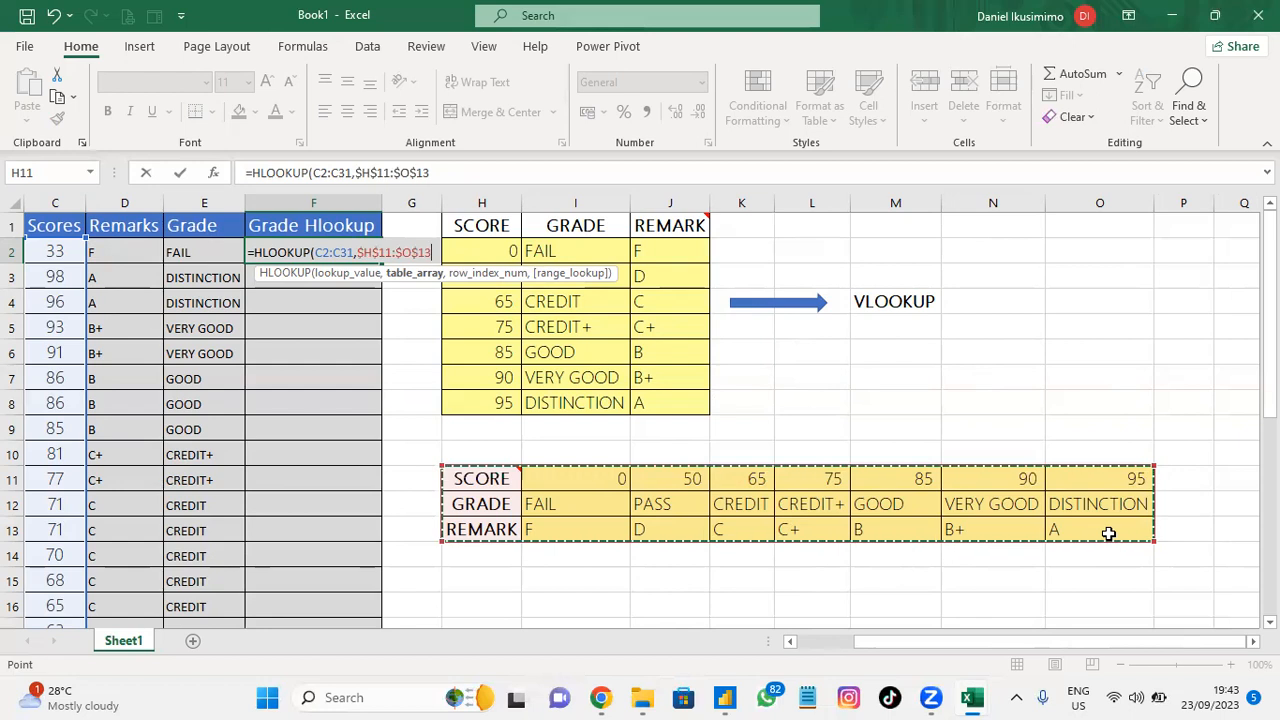
pyautogui.write(',')
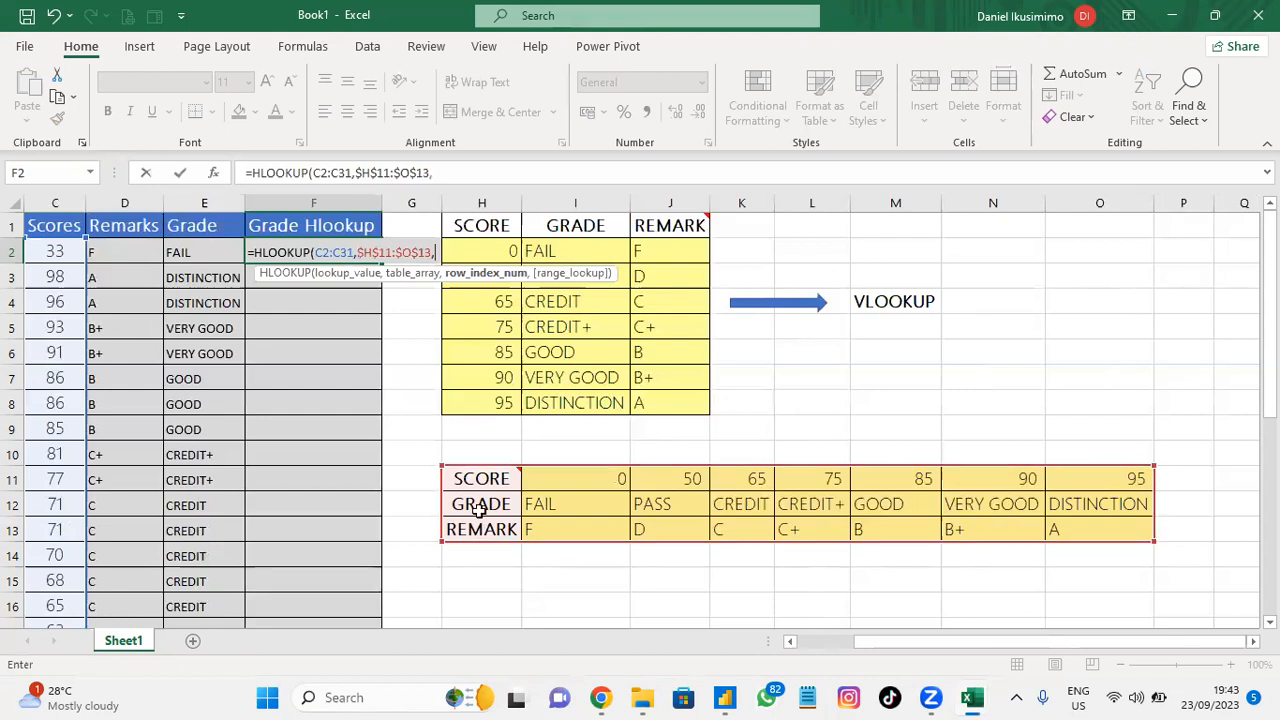
# Step: Complete the Grade Hlookup formula with row index 2 and TRUE for approximate match, and enter it
pyautogui.write('2')
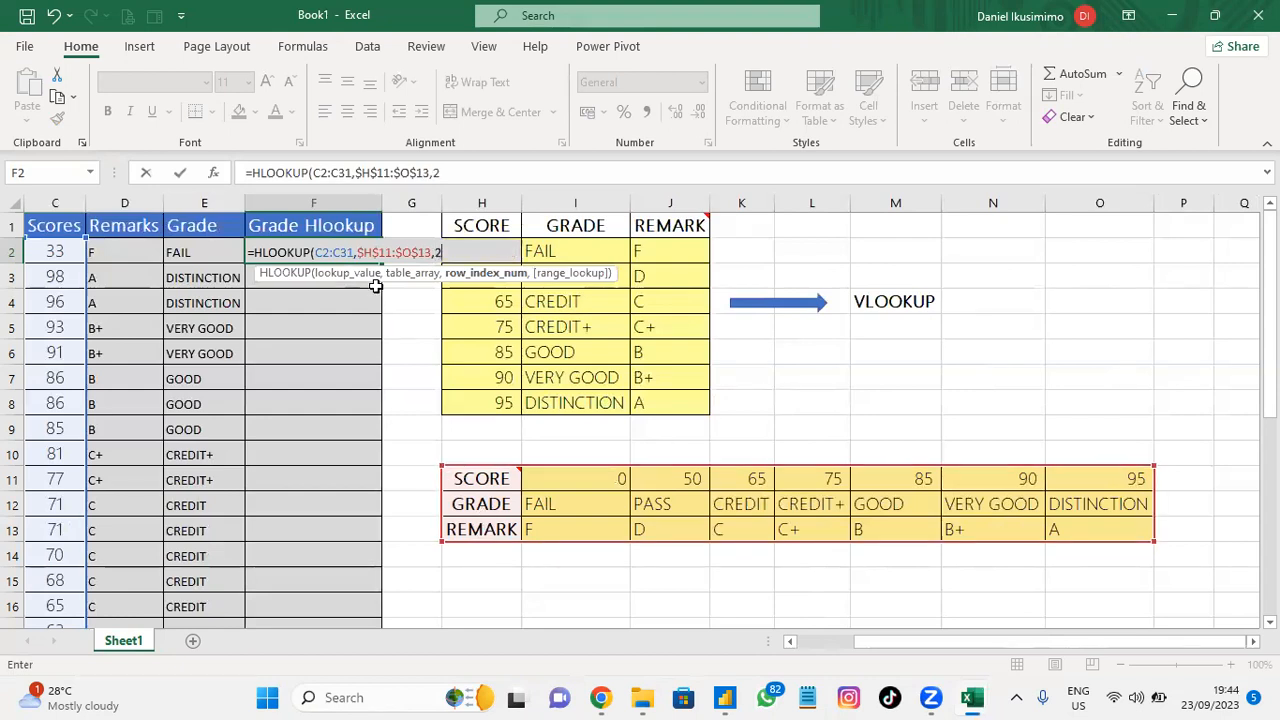
pyautogui.write(',')
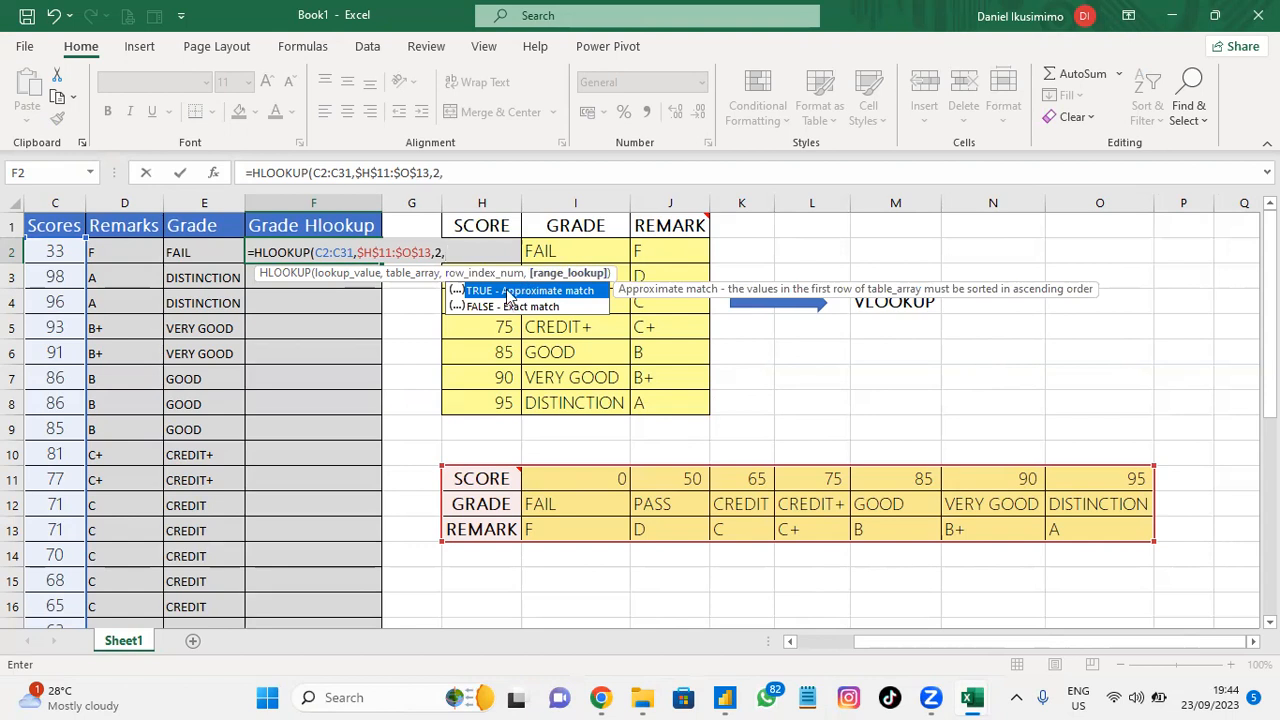
pyautogui.doubleClick(509, 297)
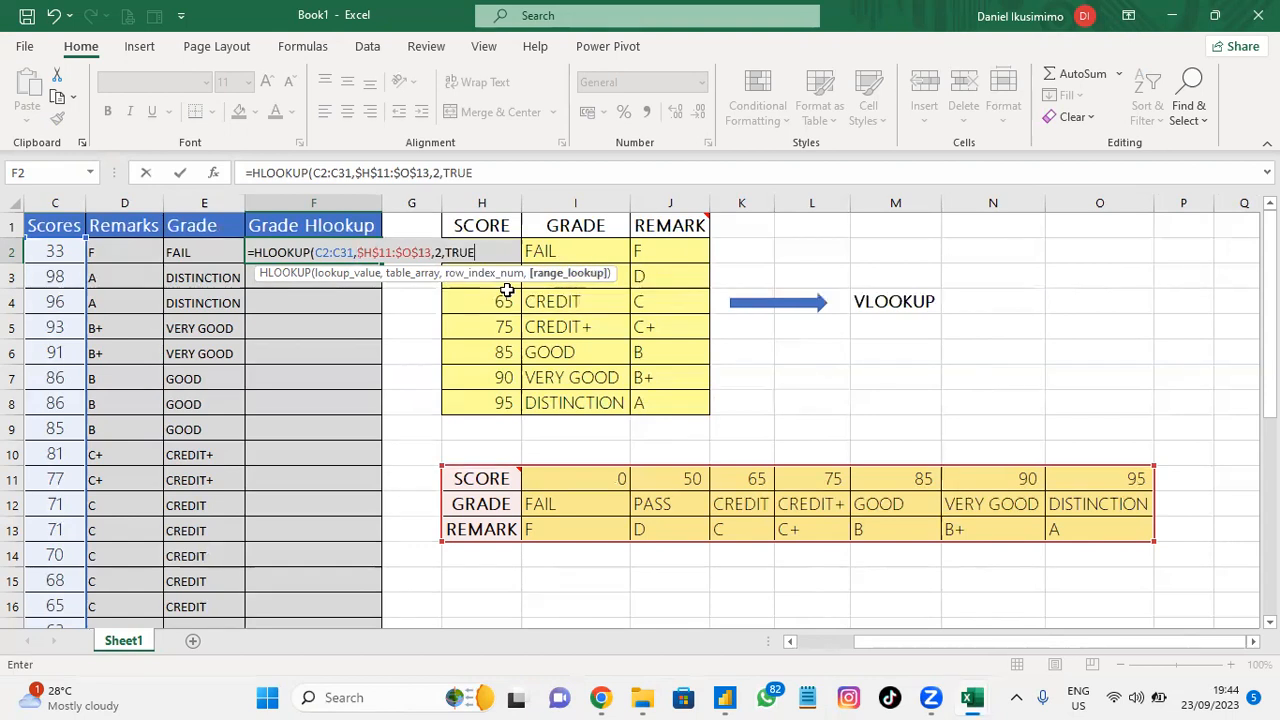
pyautogui.write(')')
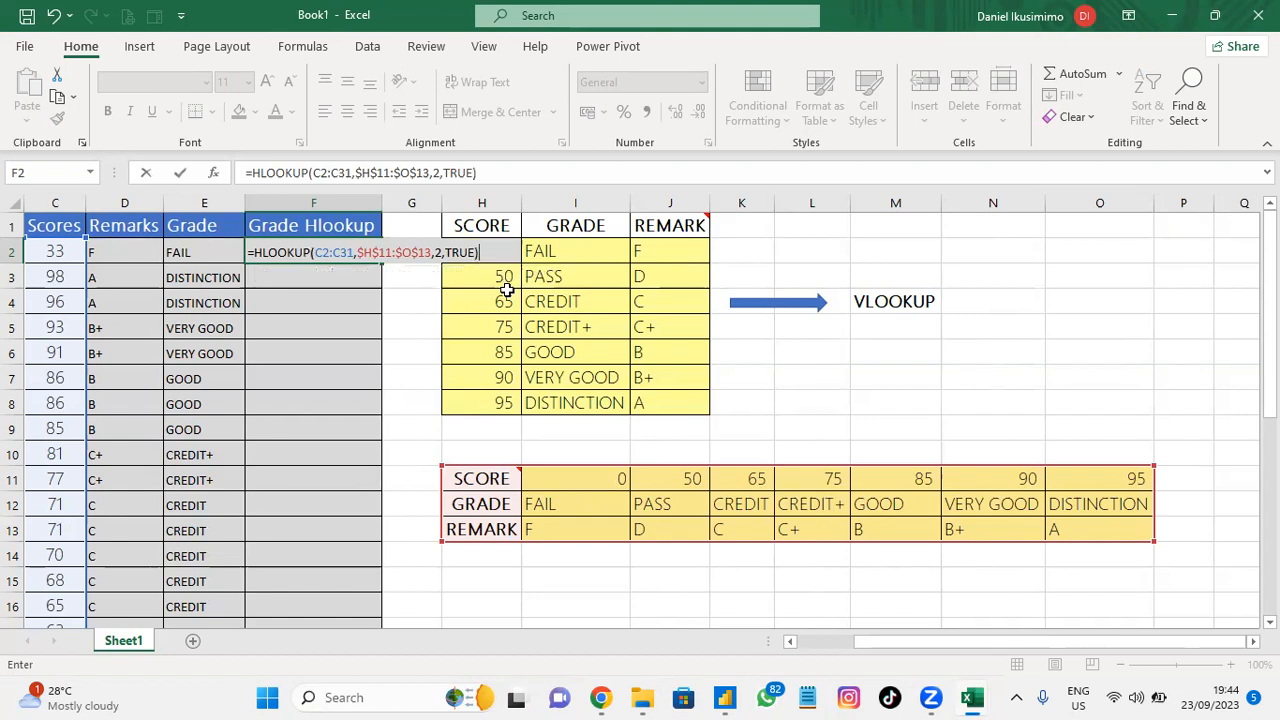
pyautogui.press('Return')
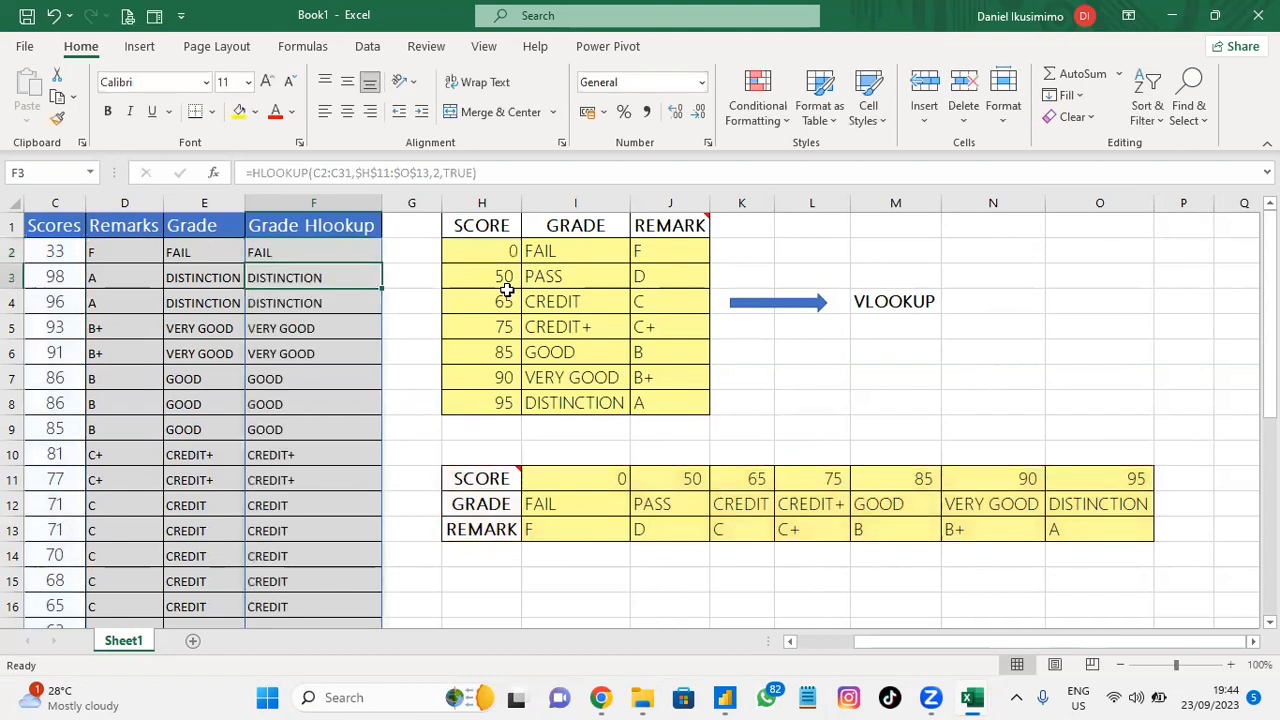